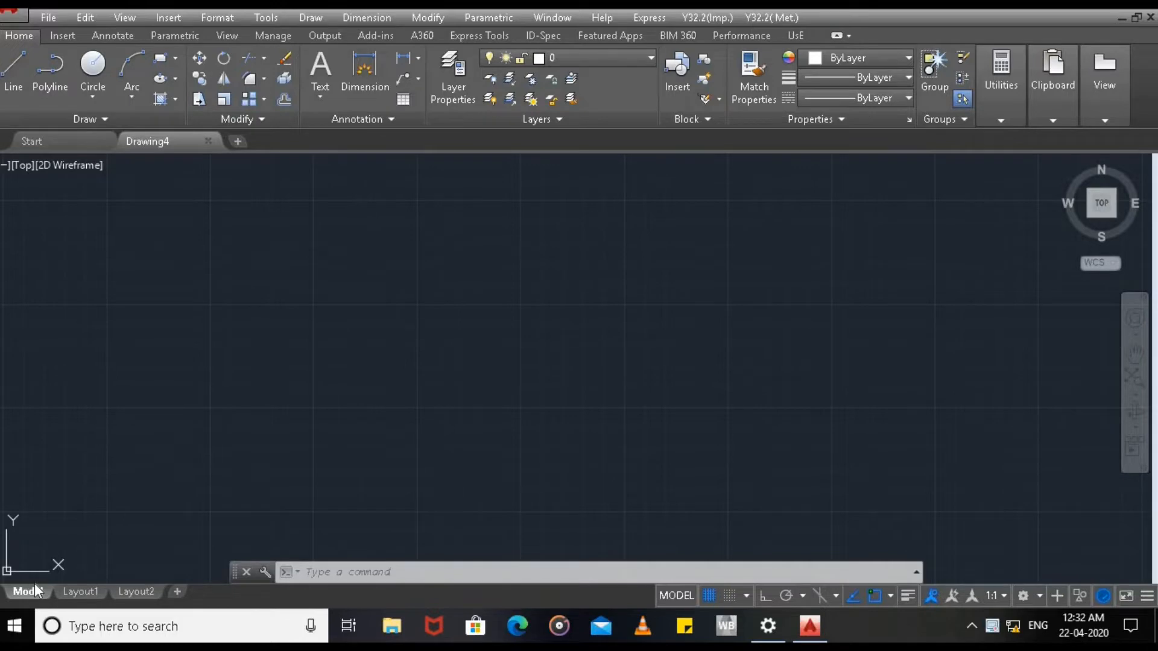
Step: Configure the drawing units with a length precision of 0 and an insertion scale in millimeters
left_click(222, 17)
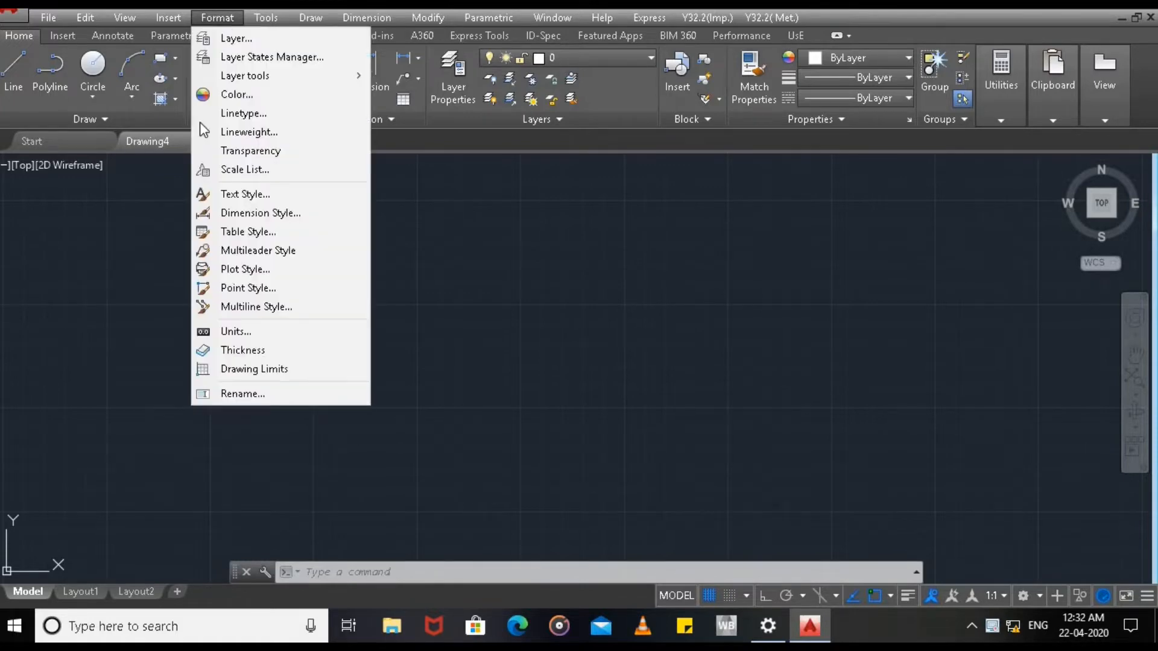
left_click(244, 330)
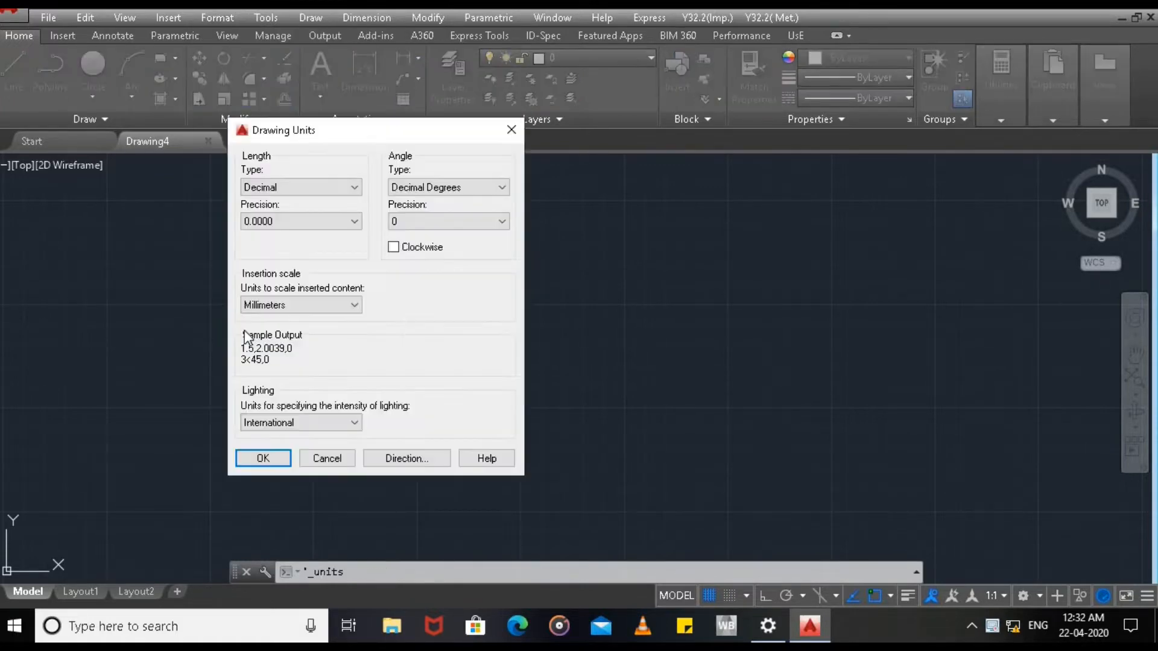
left_click(311, 221)
left_click(306, 237)
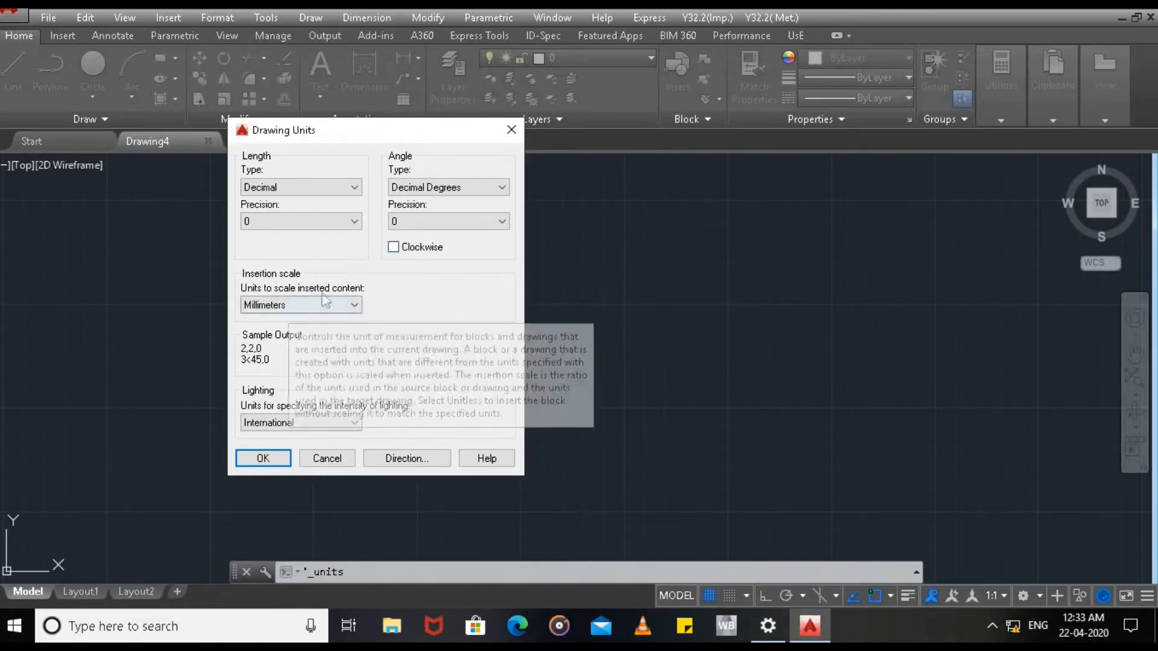
left_click(347, 305)
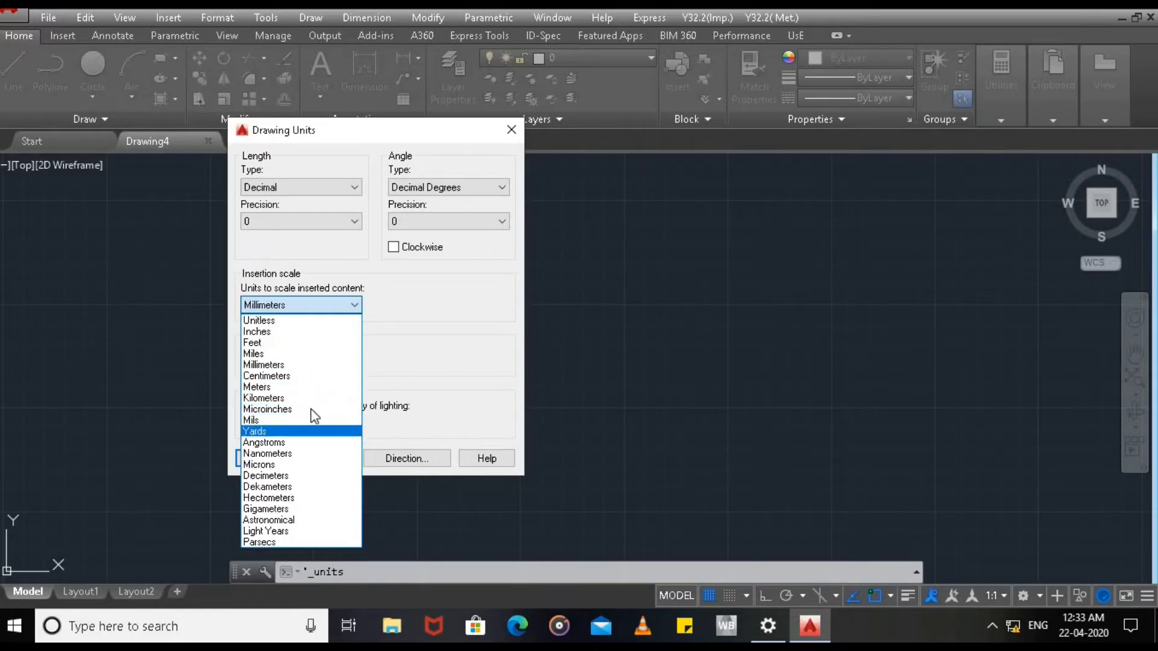
left_click(318, 366)
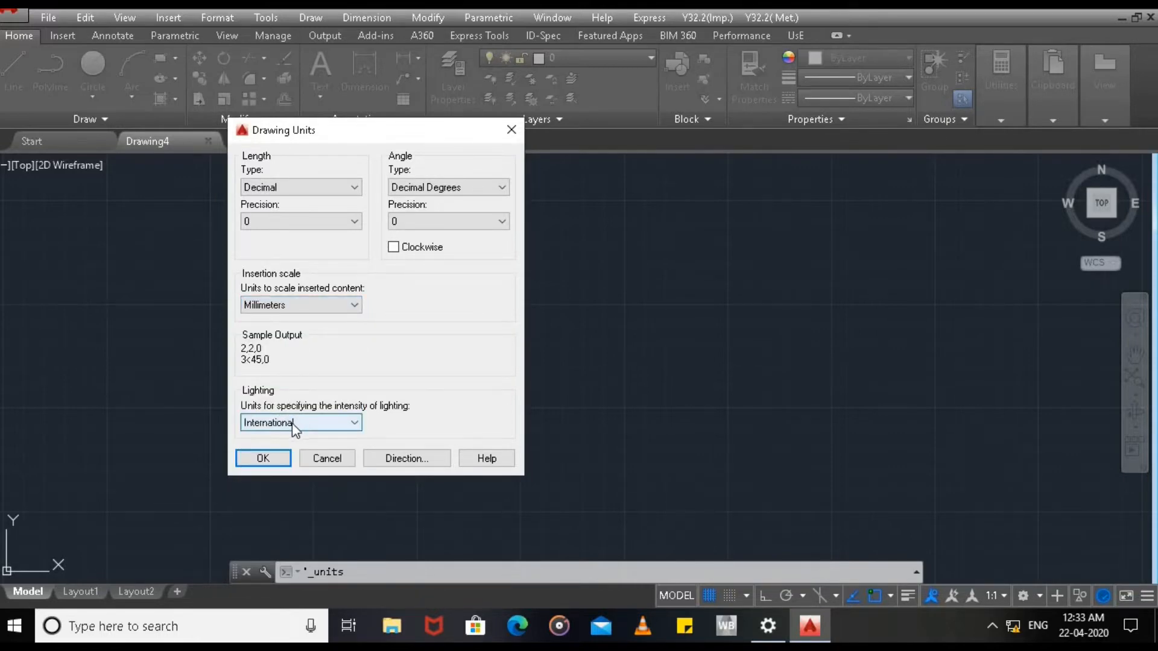
left_click(263, 458)
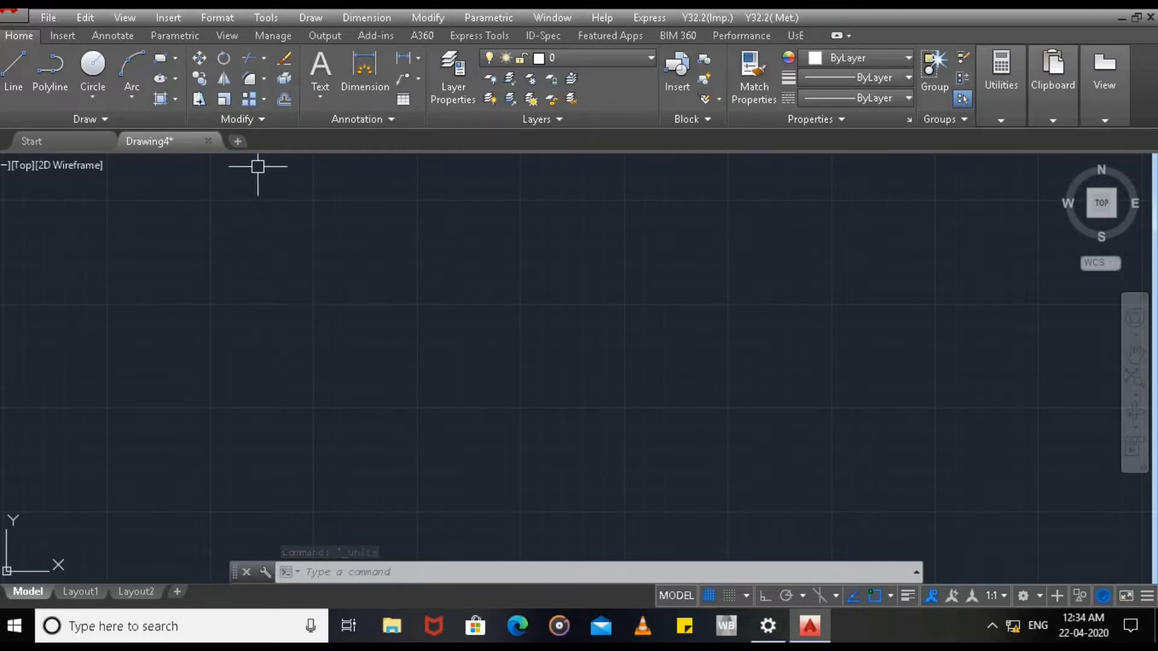
Step: Set the model space drawing limits from lower left corner 0,0 to upper right corner 300,300
left_click(212, 23)
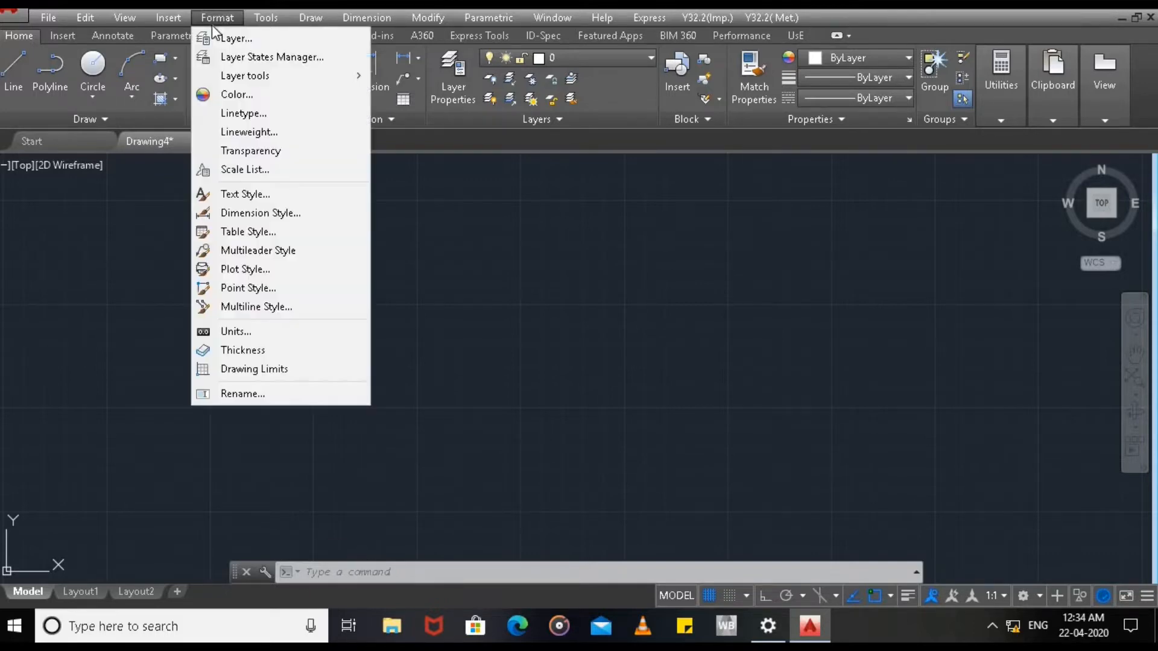
left_click(261, 374)
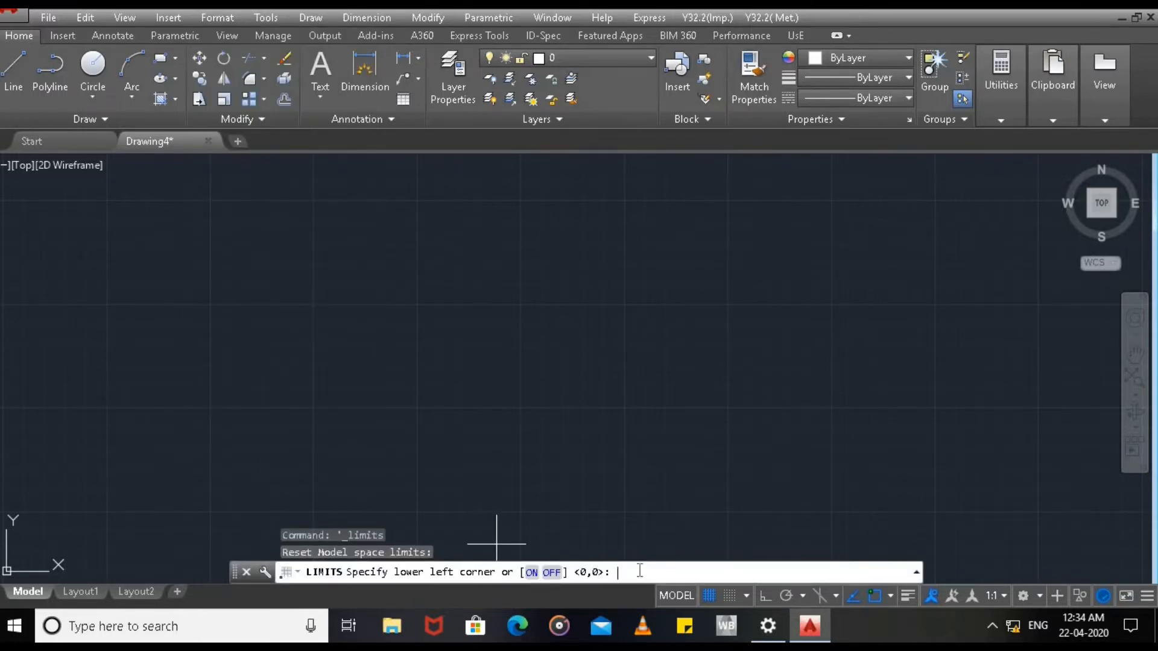
type("0,0")
key("Return")
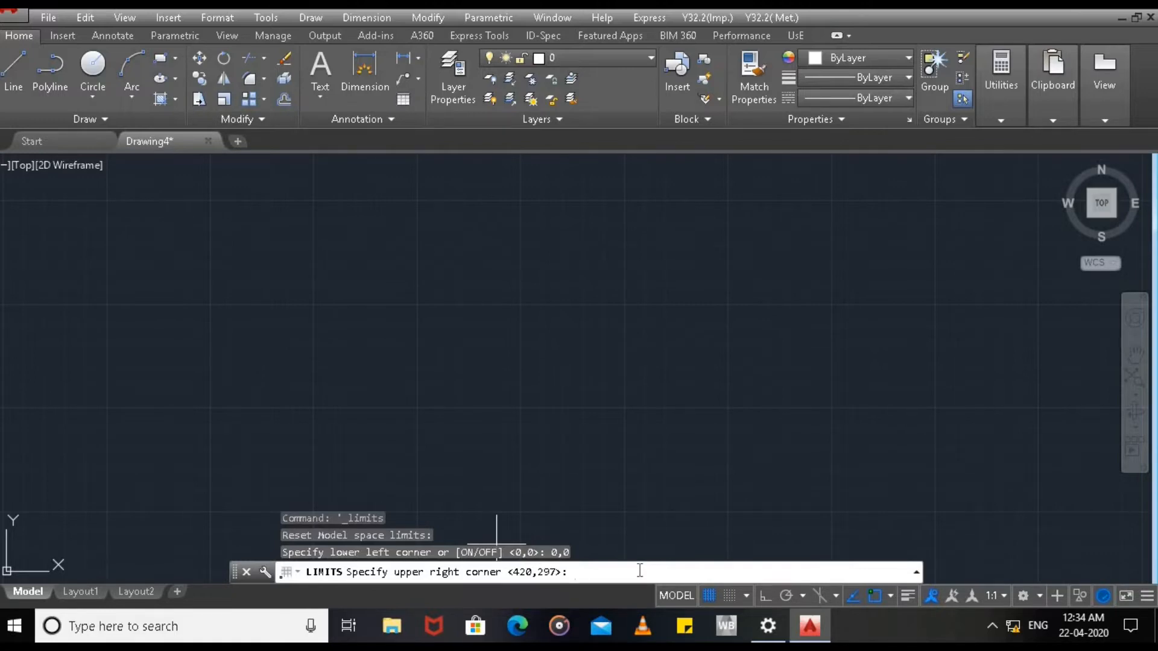
type("300,300")
key("Return")
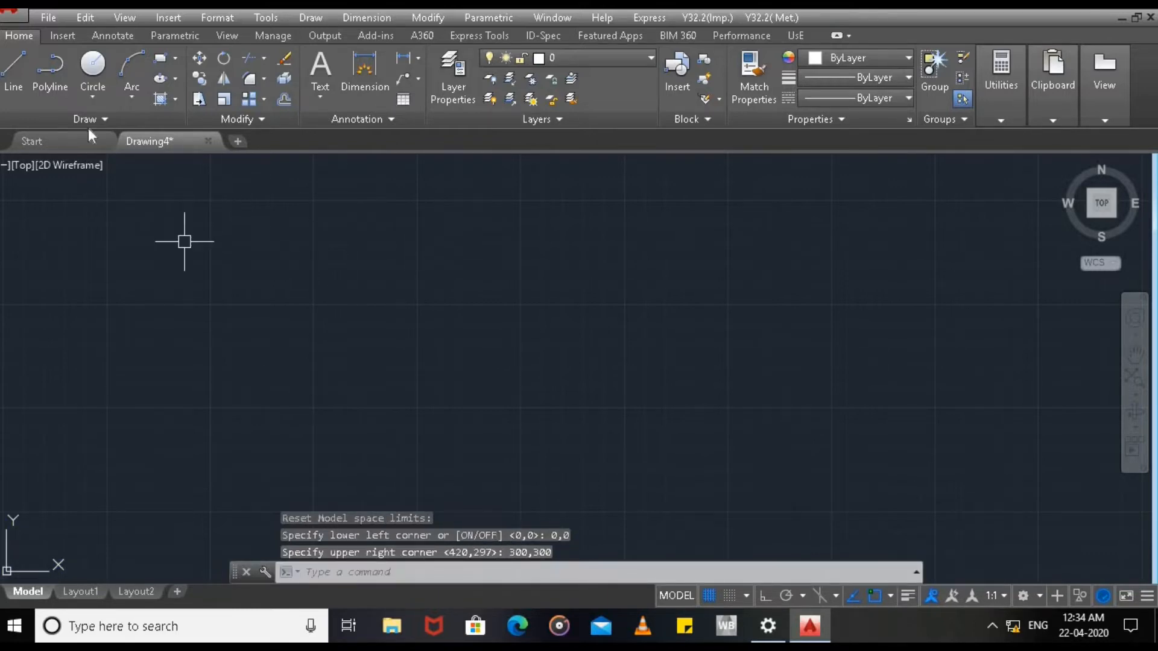
Step: Draw a rectangle with corners at 0,0 and 300,300 to mark the drawing limits
left_click(160, 58)
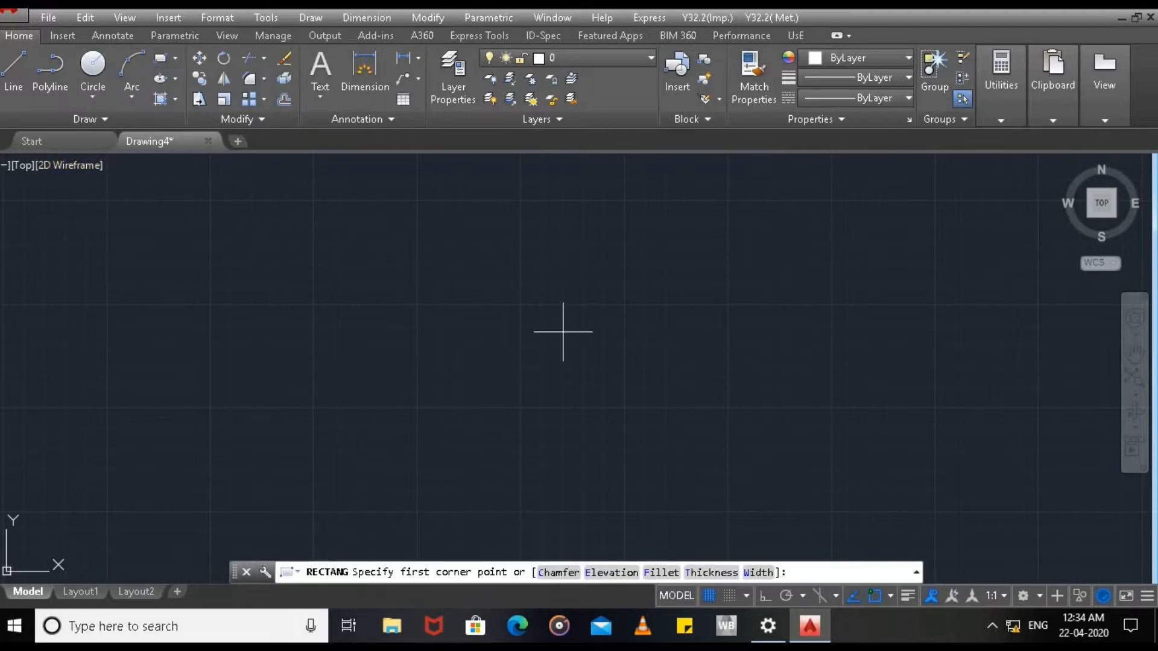
type("0,0")
key("Return")
type("300,300")
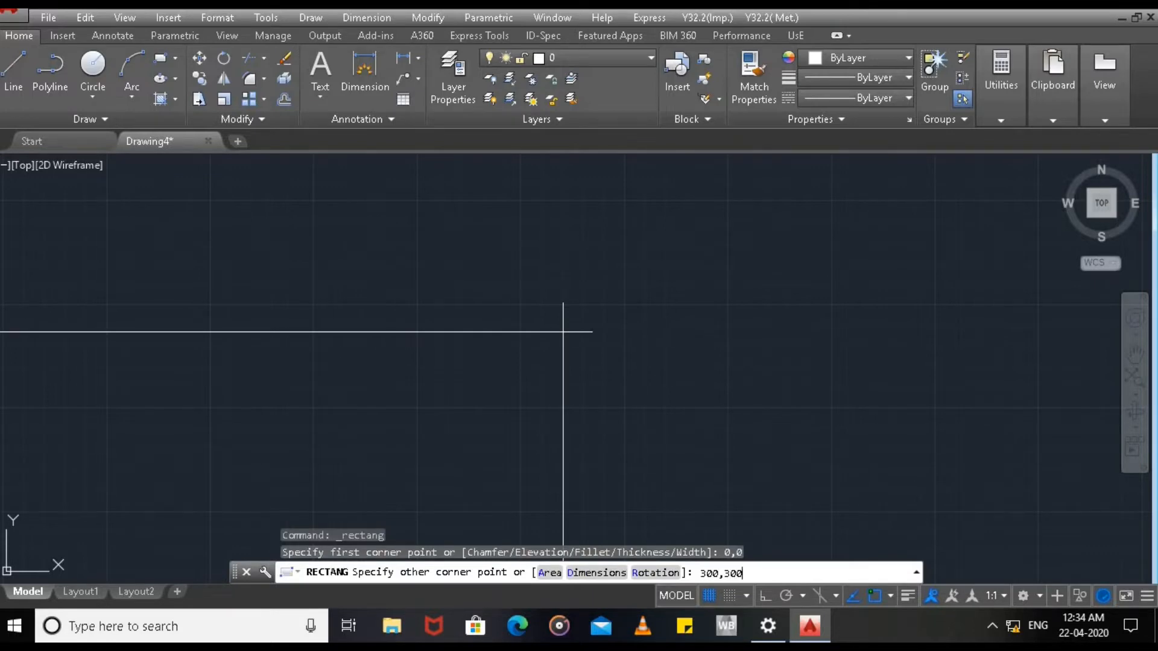
key("Return")
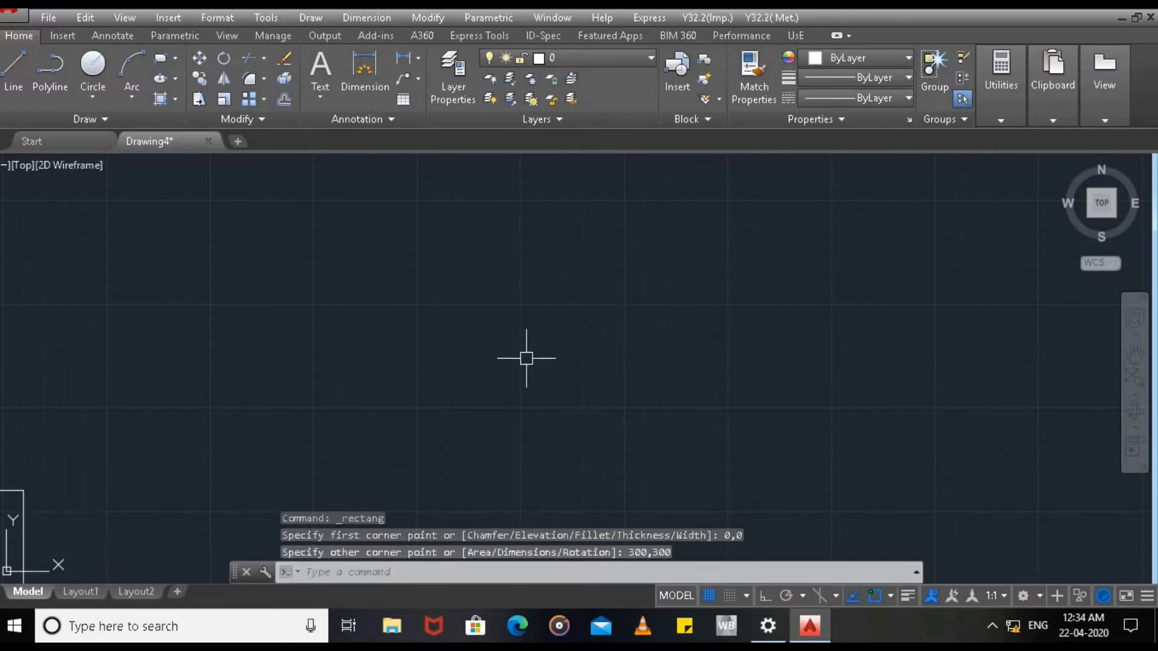
Step: Change the color of the 300 by 300 rectangle to red (237,31,36)
type("z")
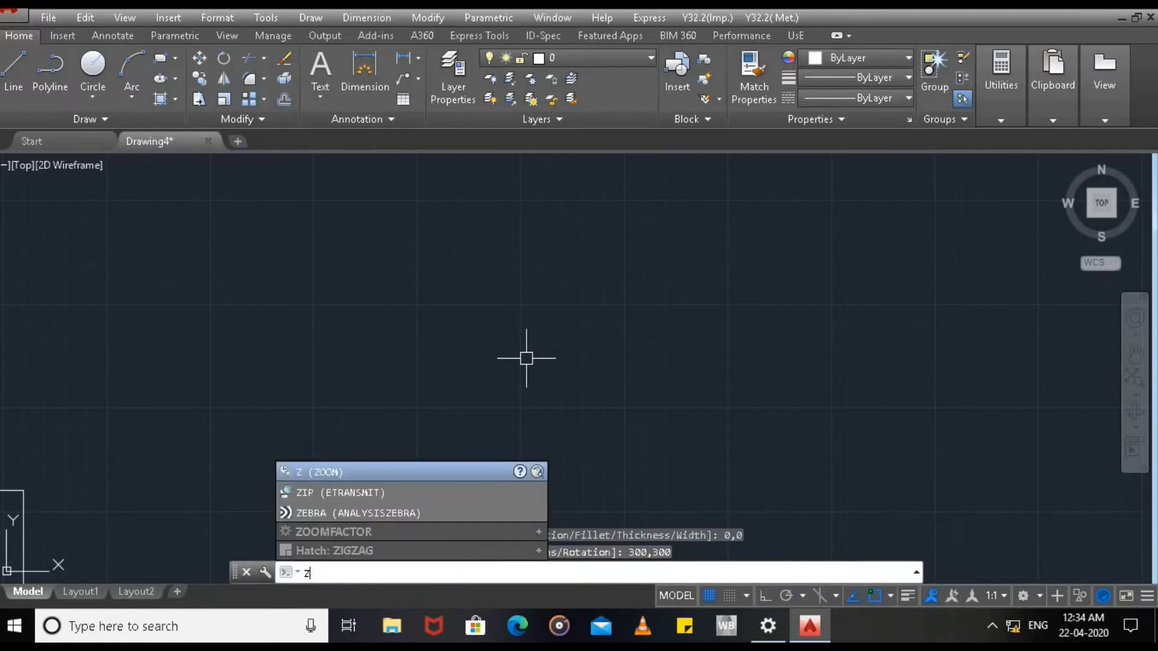
type("omm")
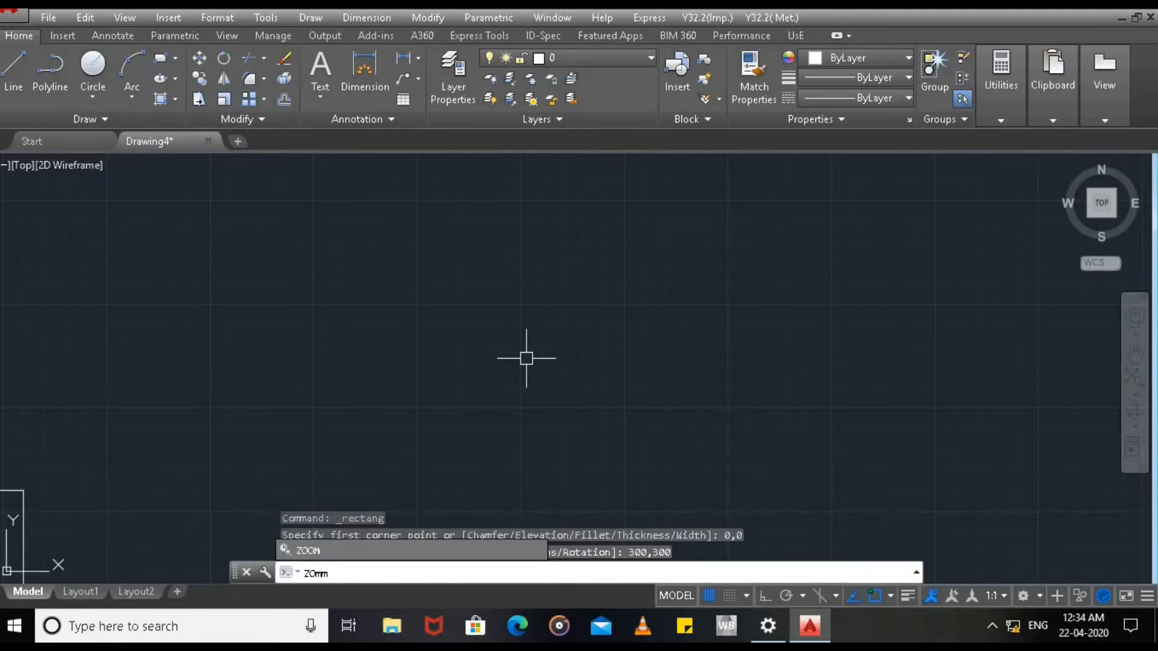
key("BackSpace")
key("BackSpace")
type("om")
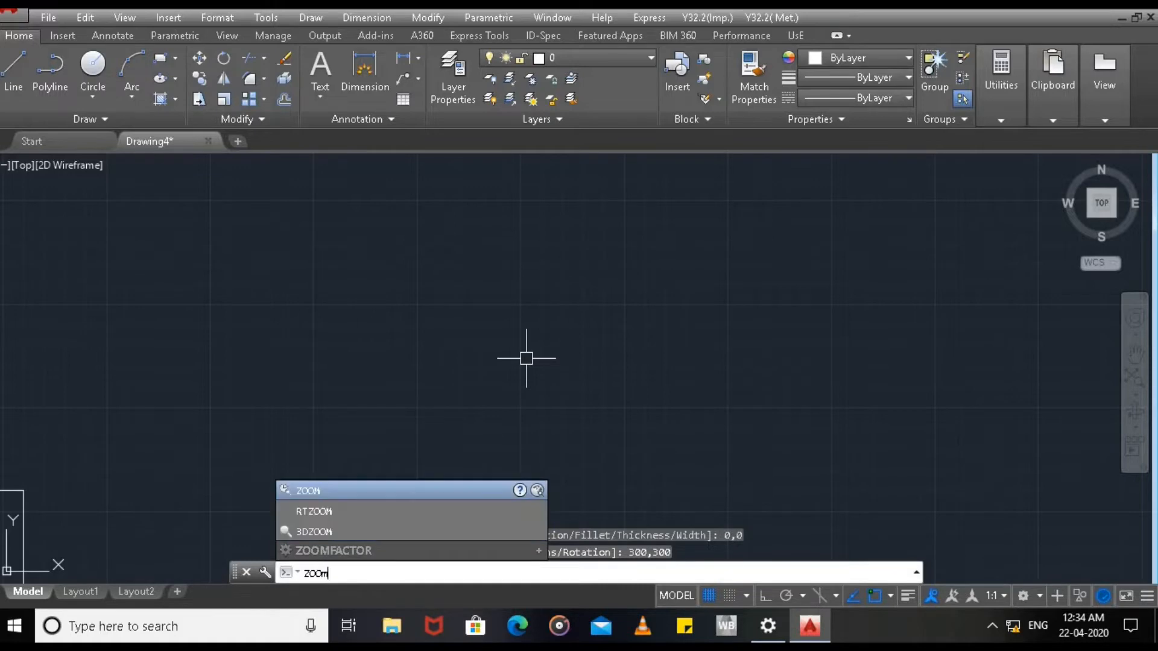
key("Return")
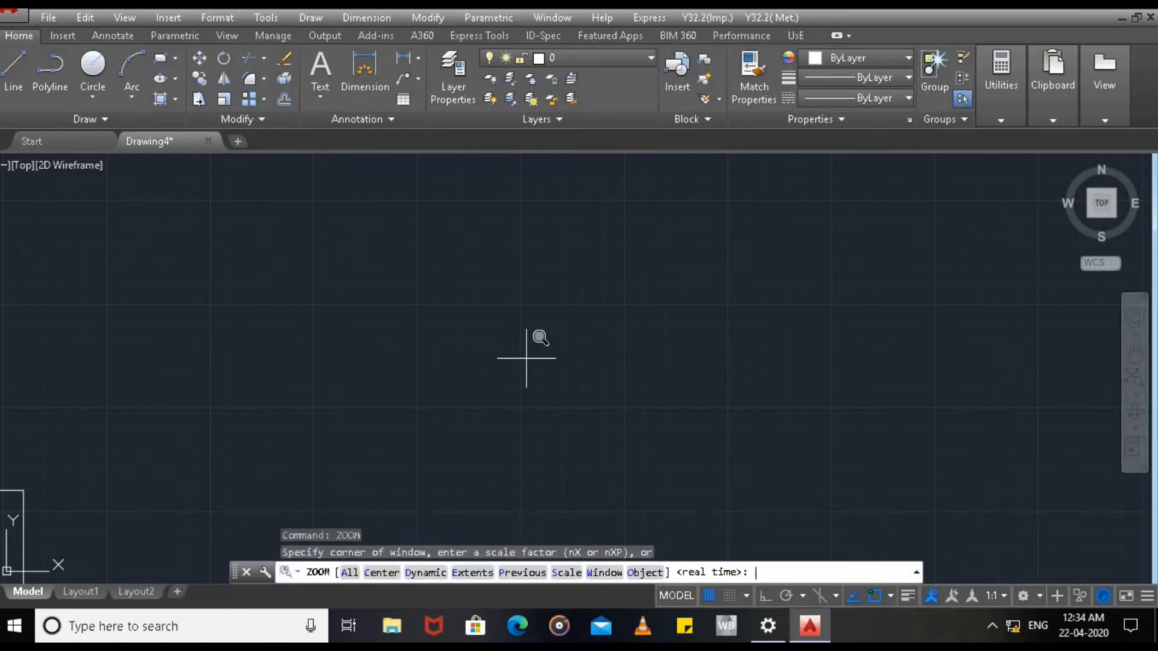
type("a")
key("Return")
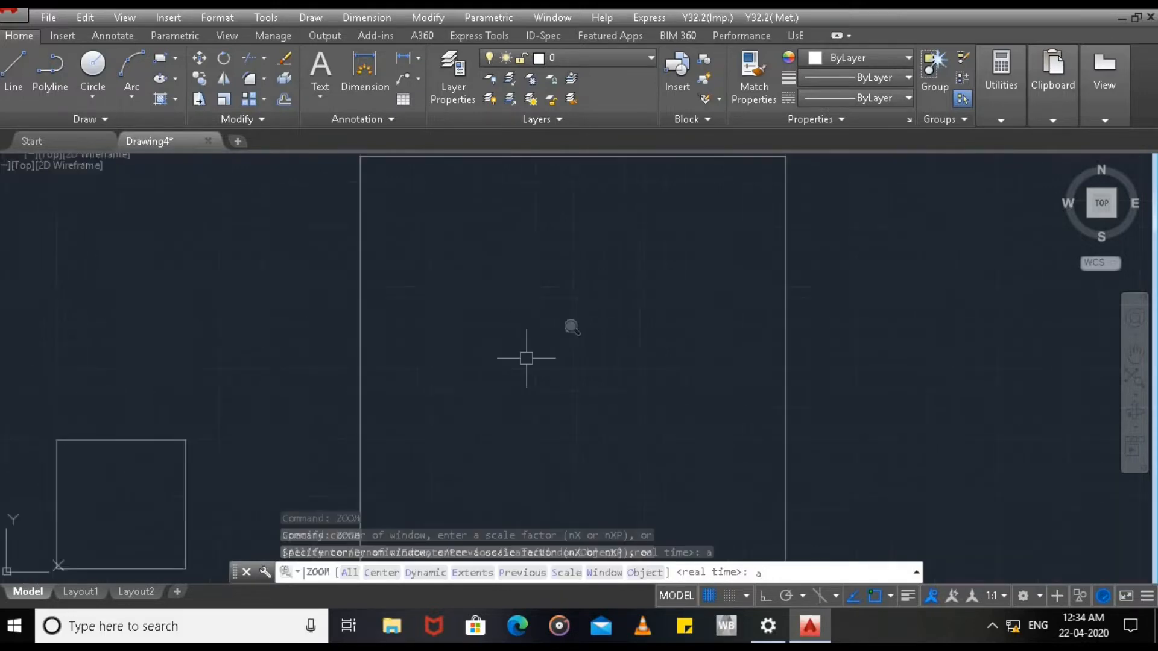
left_click(787, 208)
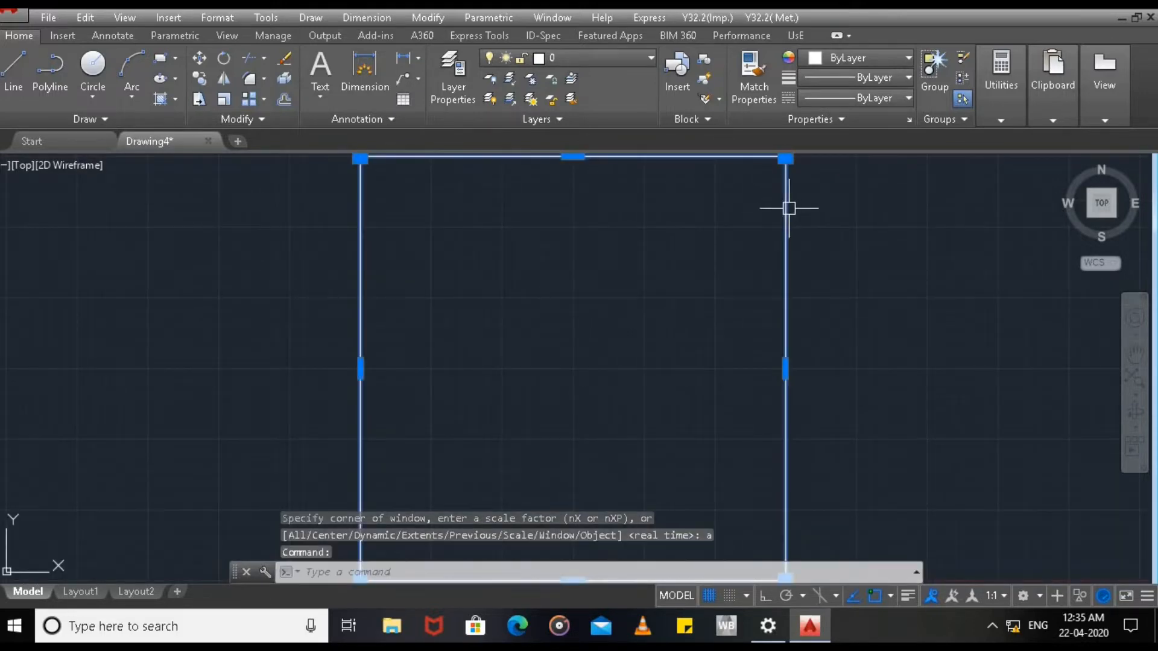
left_click(866, 60)
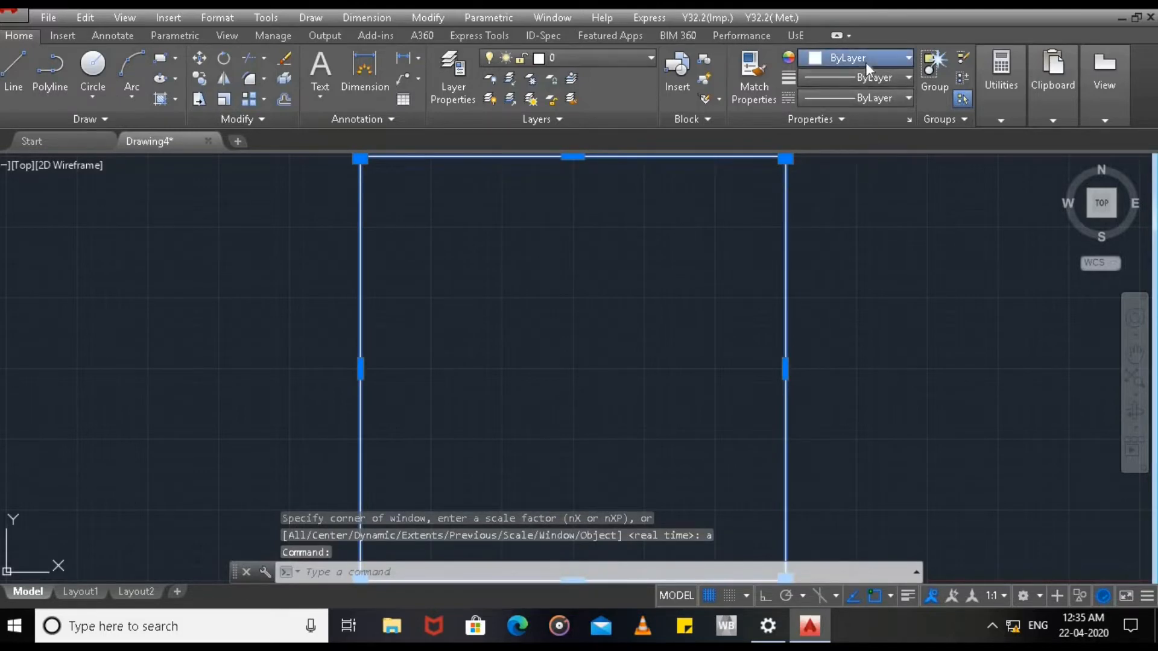
left_click(861, 161)
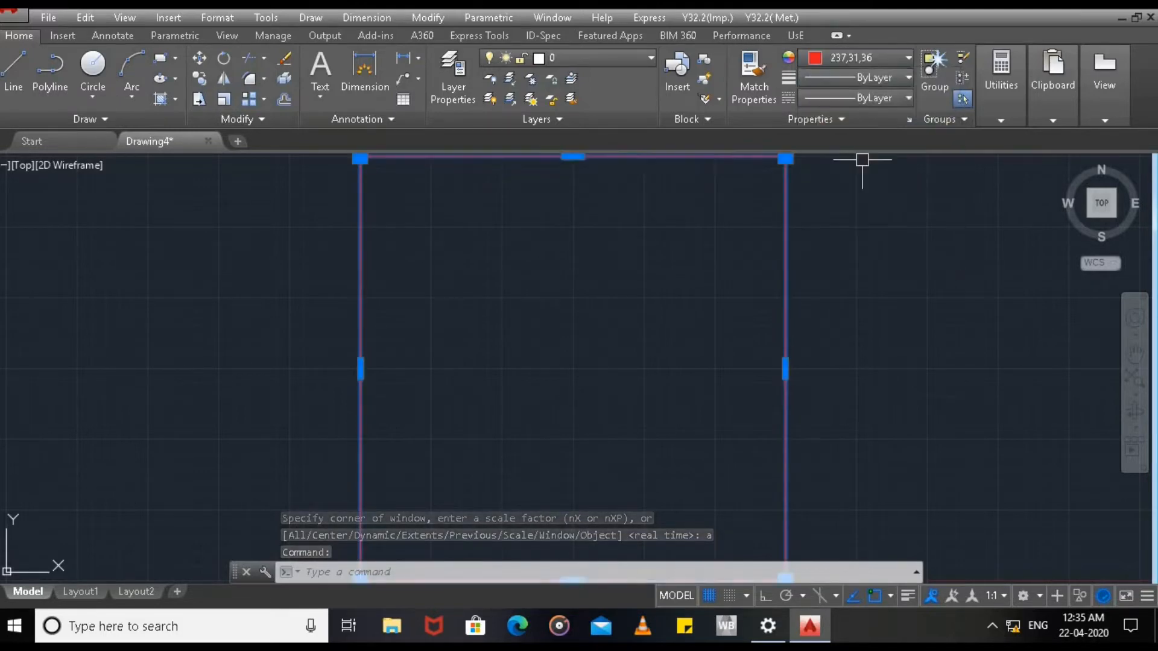
Step: Draw a circle centered at 150,150 with a radius of 50 inside the red rectangle
left_click(92, 65)
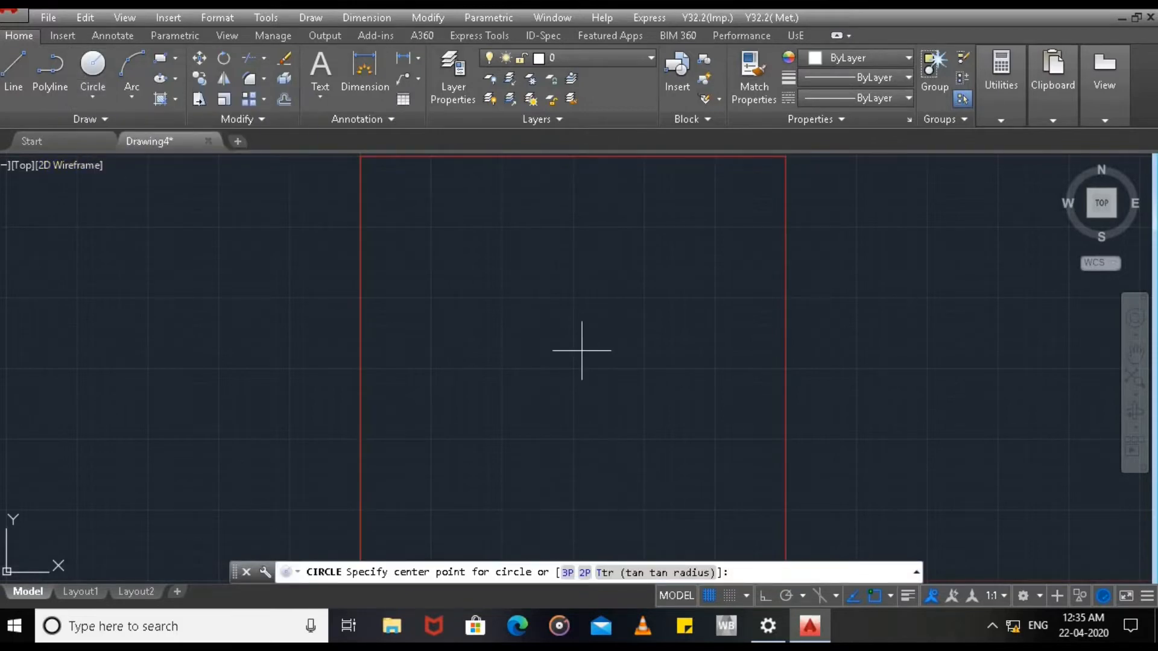
type("150,150")
key("Return")
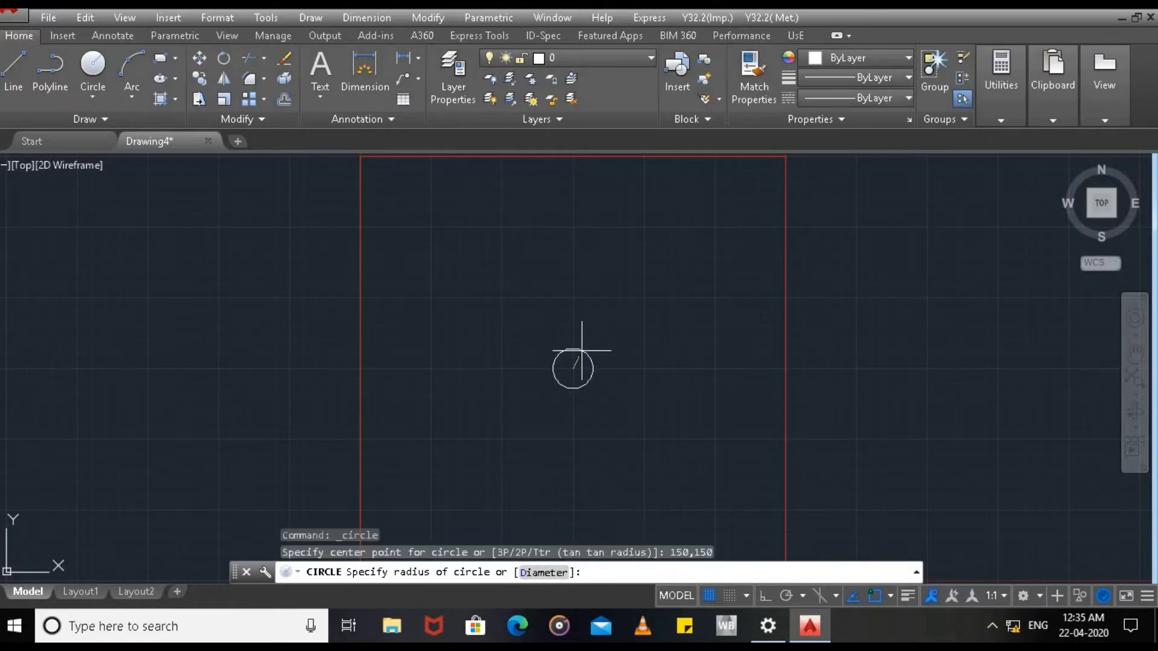
type("50")
key("Return")
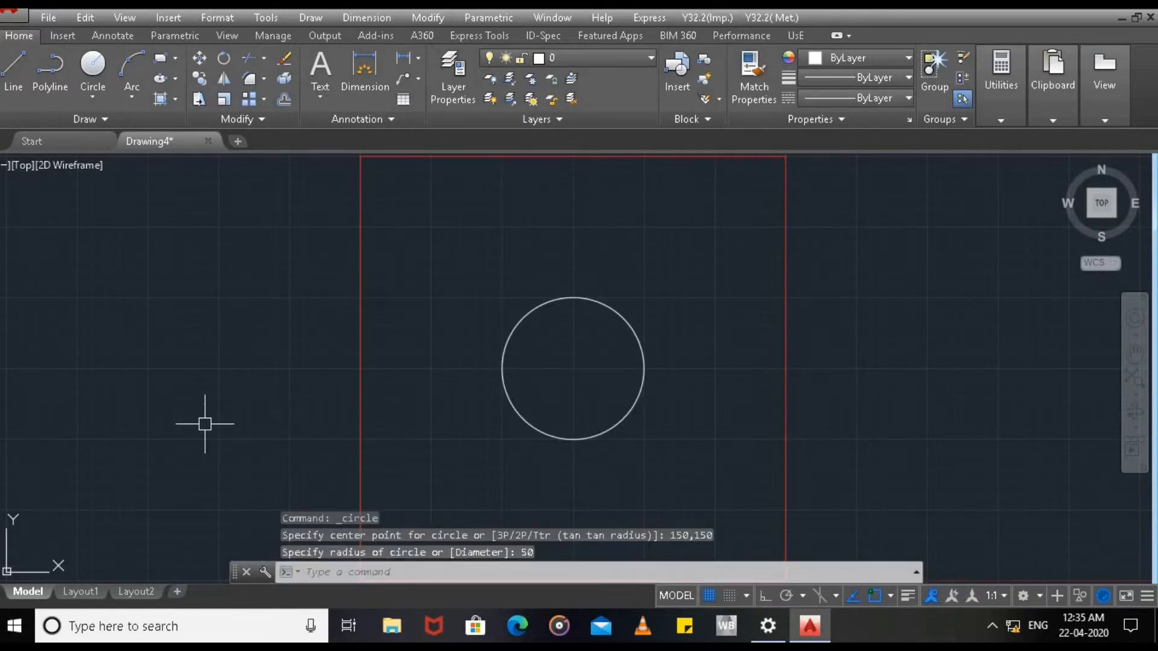
Step: Switch to Layout1 and delete its existing viewport from the sheet
left_click(80, 592)
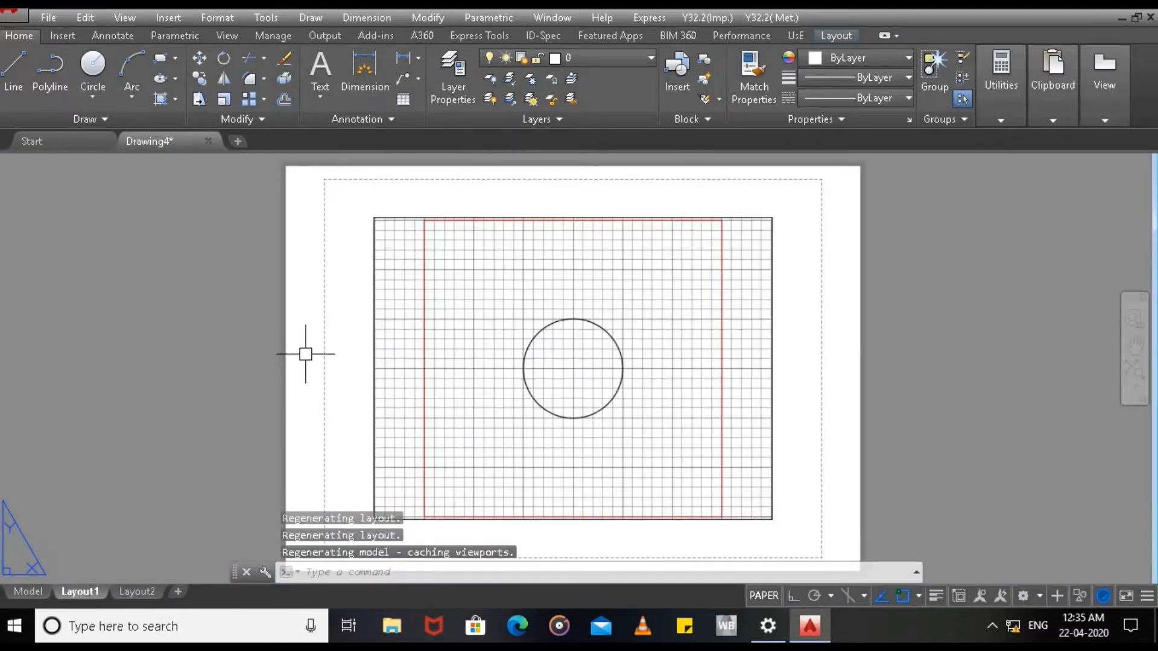
left_click(393, 217)
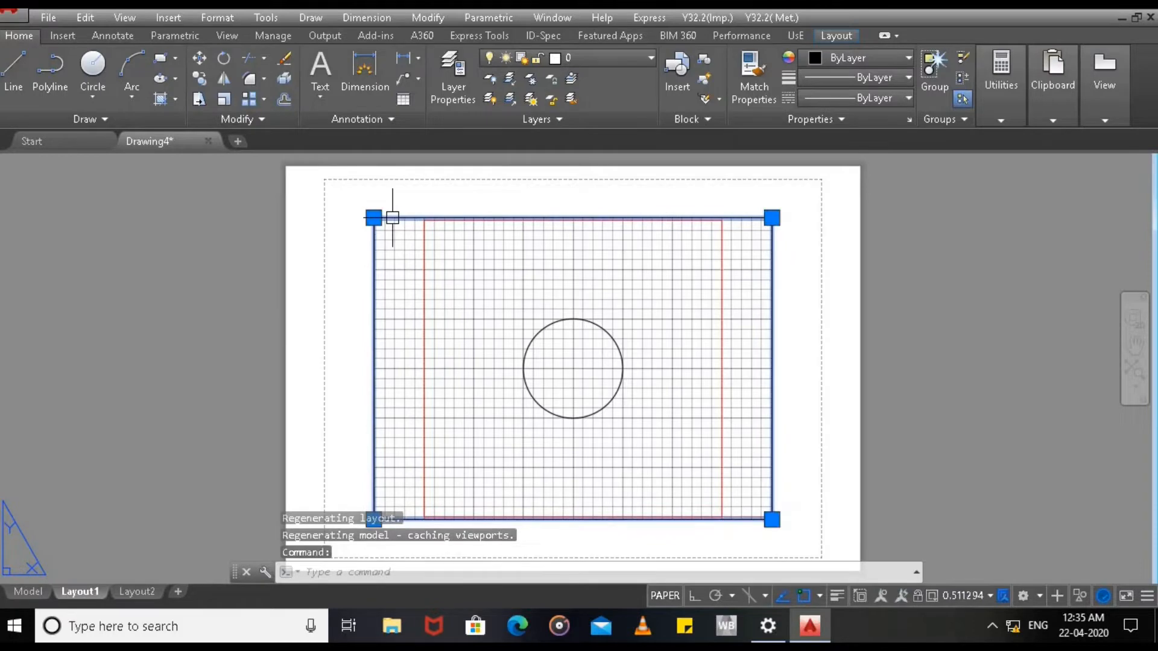
key("Delete")
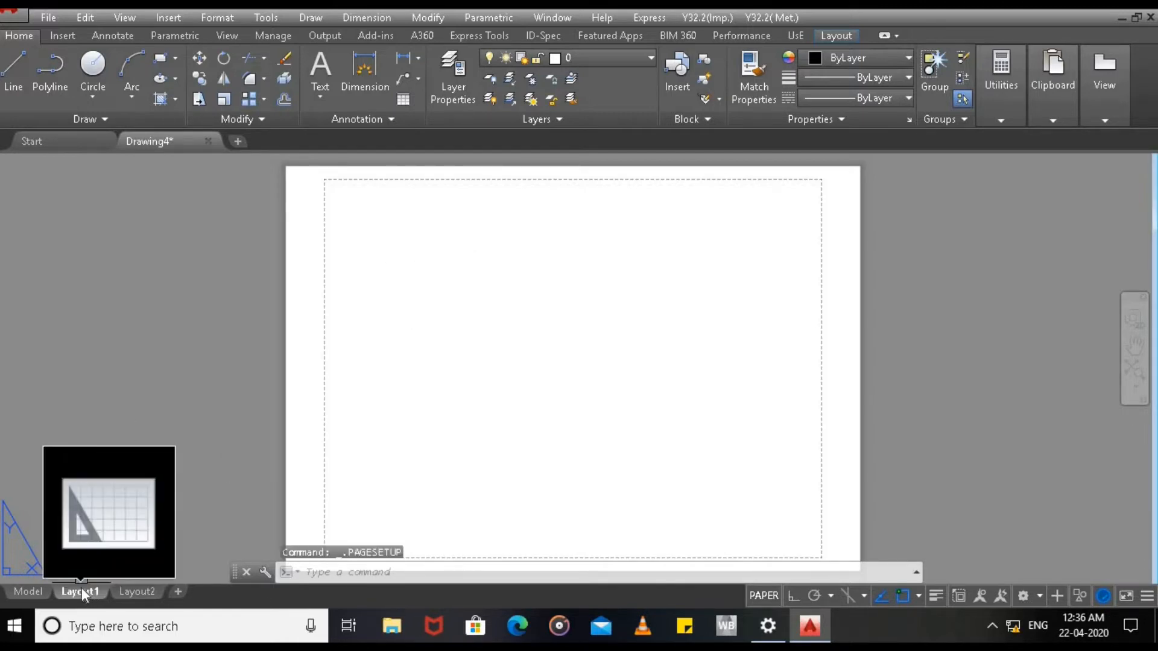
Step: Modify the Layout1 page setup to use the DWG To PDF.pc3 plotter, keeping ISO A4 paper in landscape orientation
right_click(85, 594)
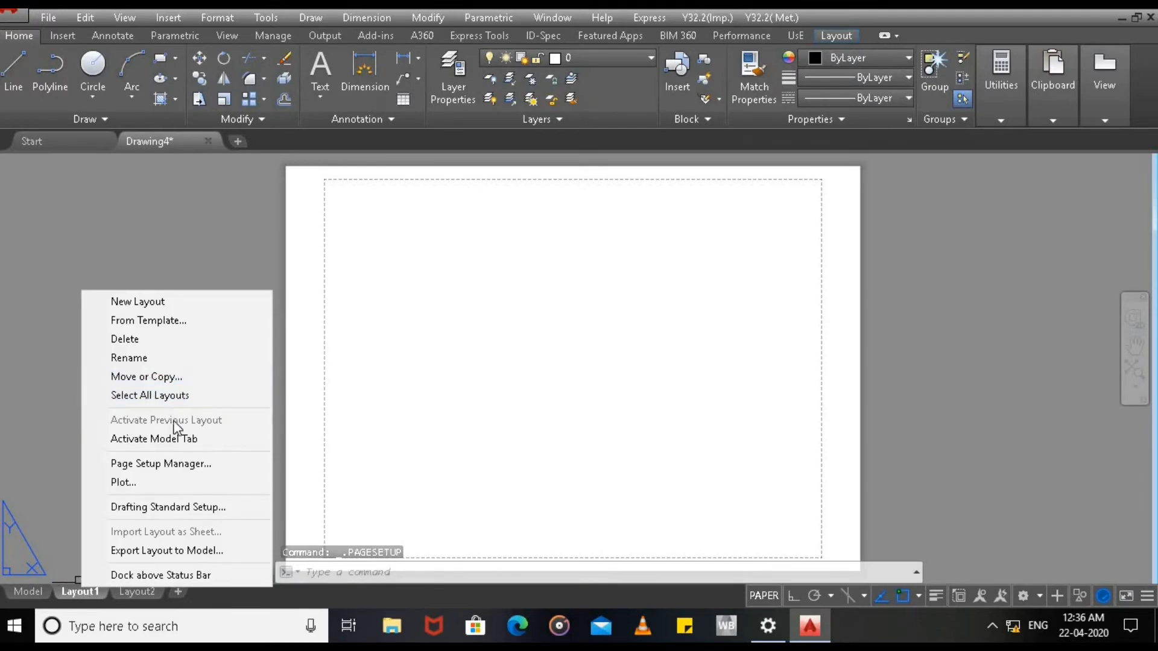
left_click(183, 465)
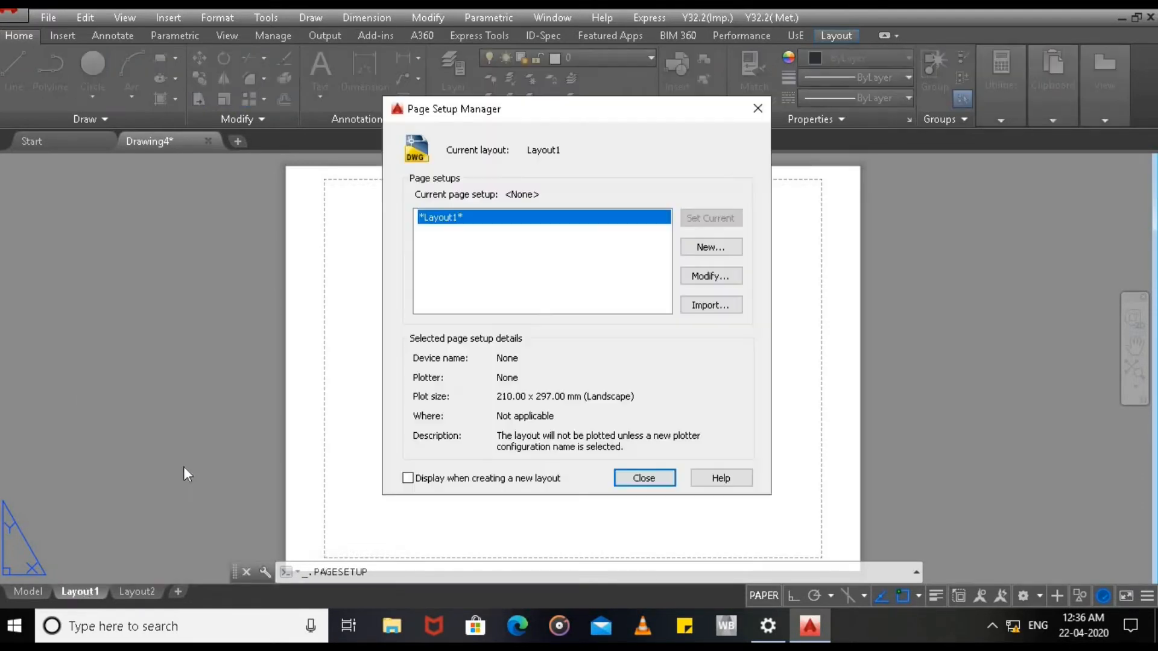
left_click(705, 276)
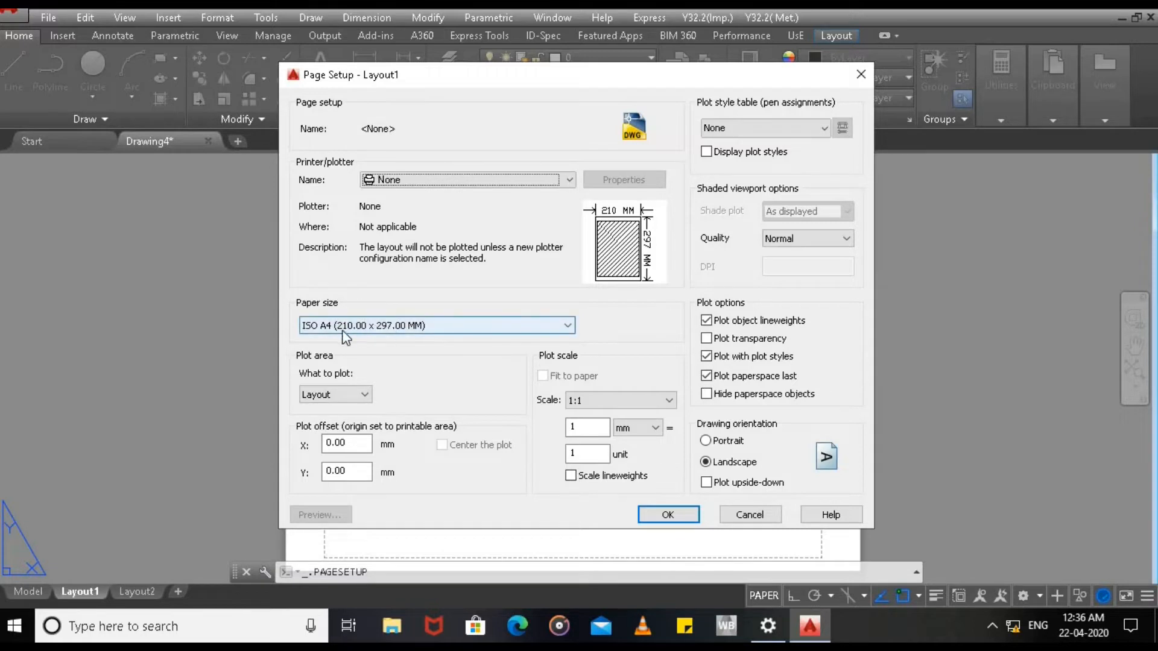
left_click(570, 180)
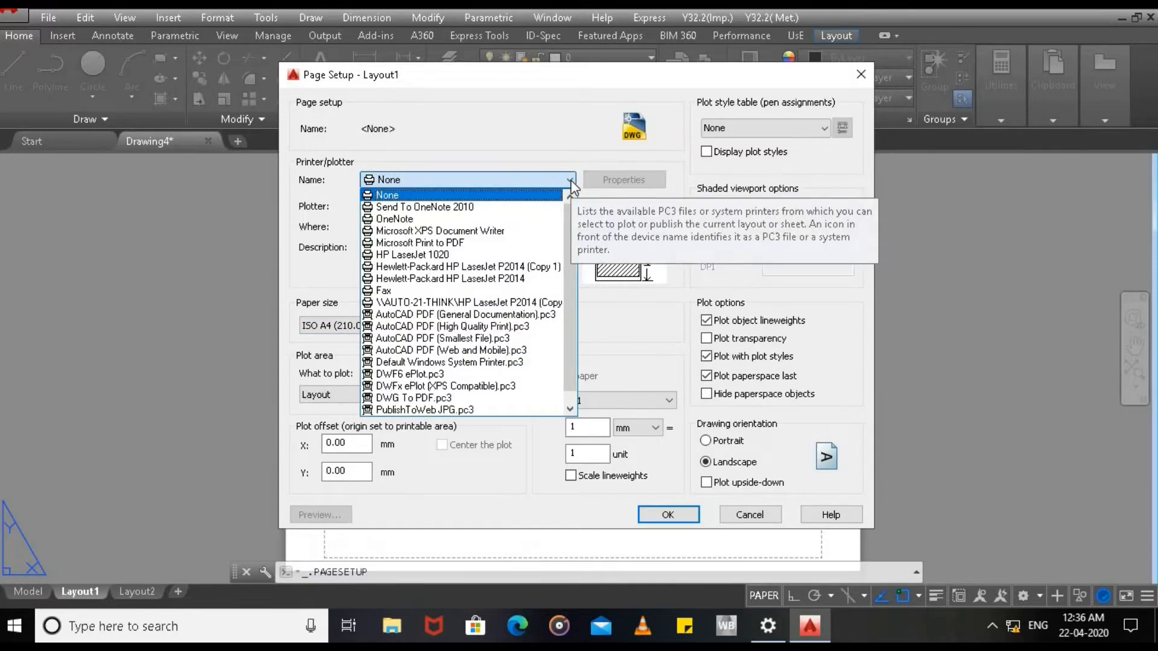
left_click(482, 398)
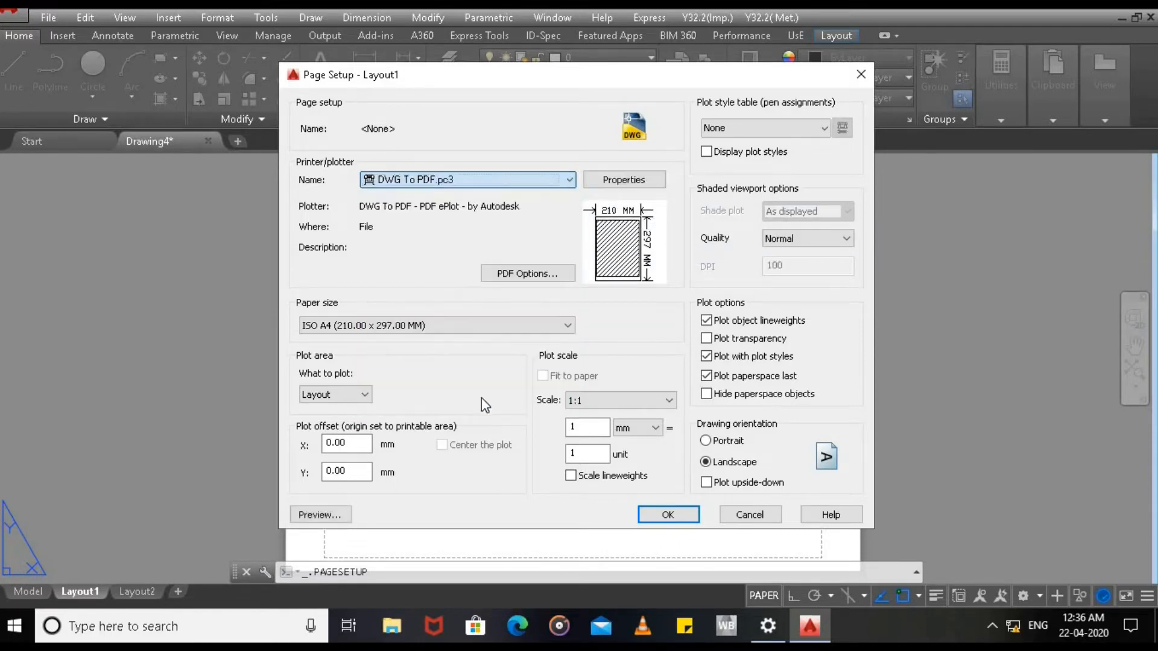
left_click(624, 180)
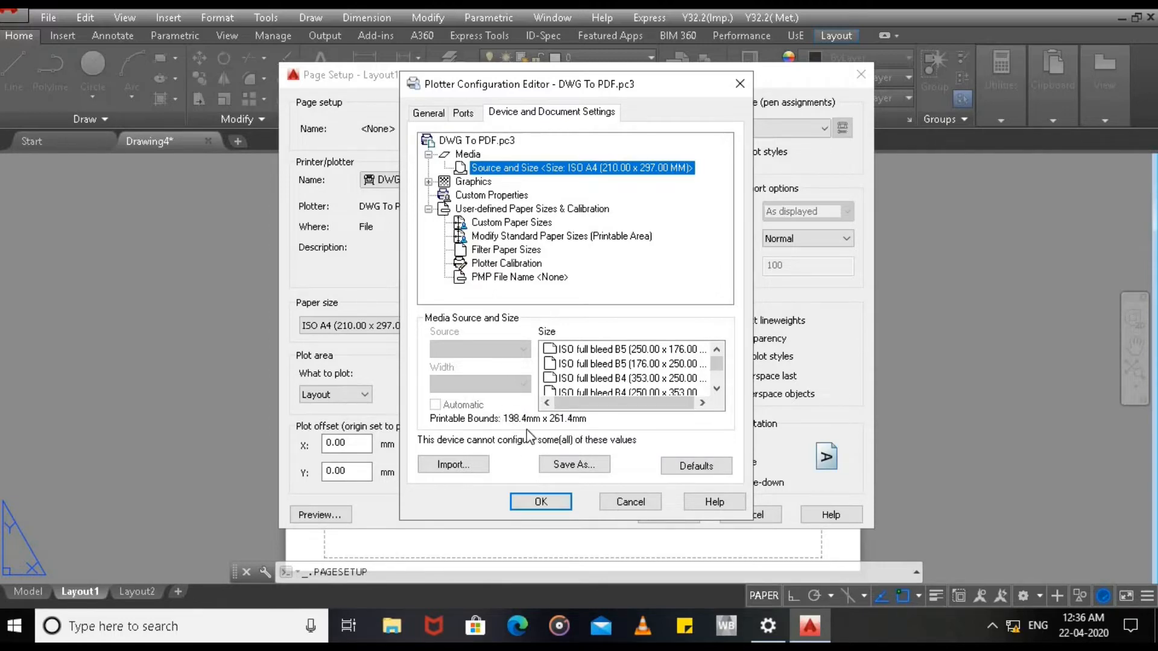
left_click(541, 501)
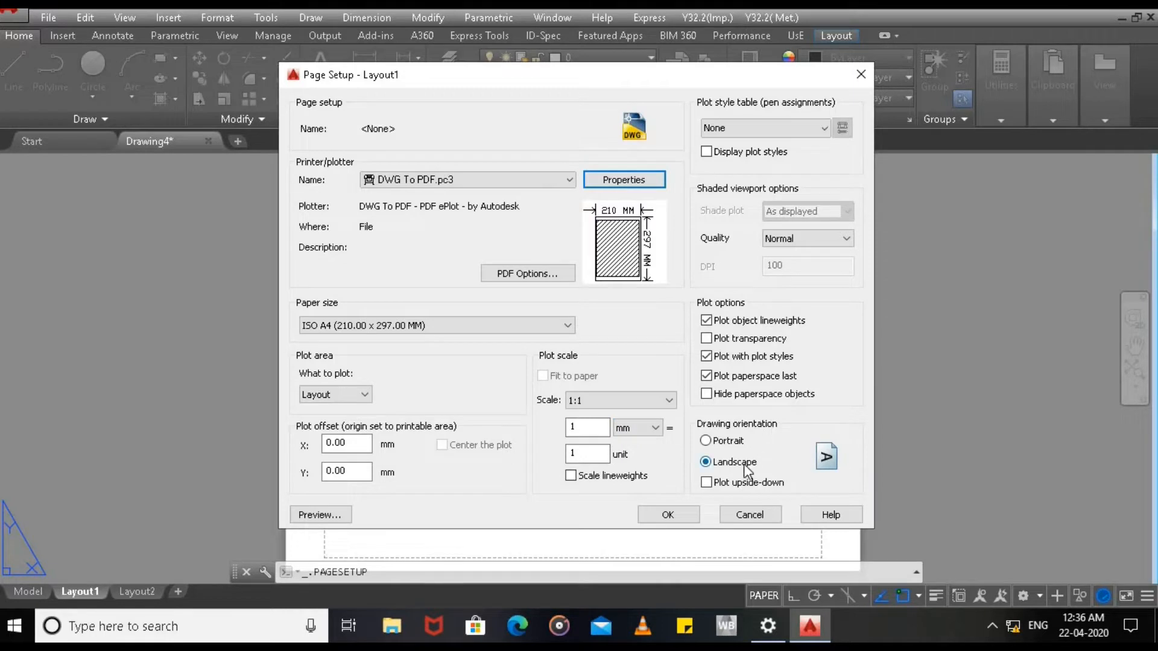
left_click(666, 515)
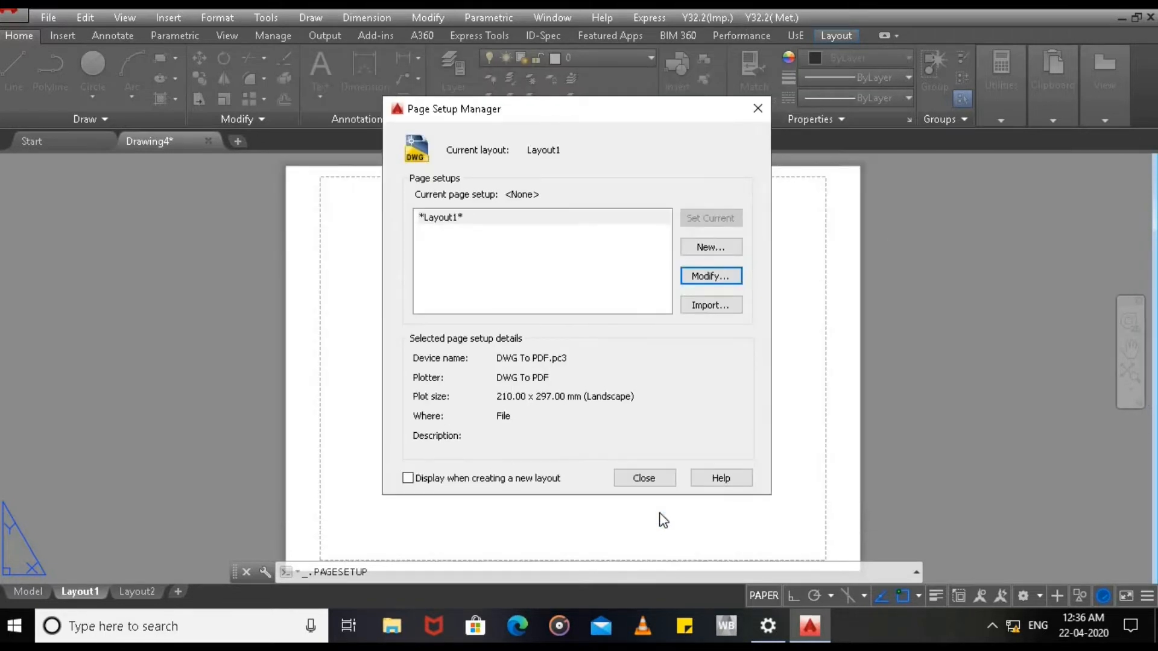
Step: Close the page setup manager and create a viewport on Layout1 from 0,0 to 261.4,198.4 with MVIEW
left_click(649, 475)
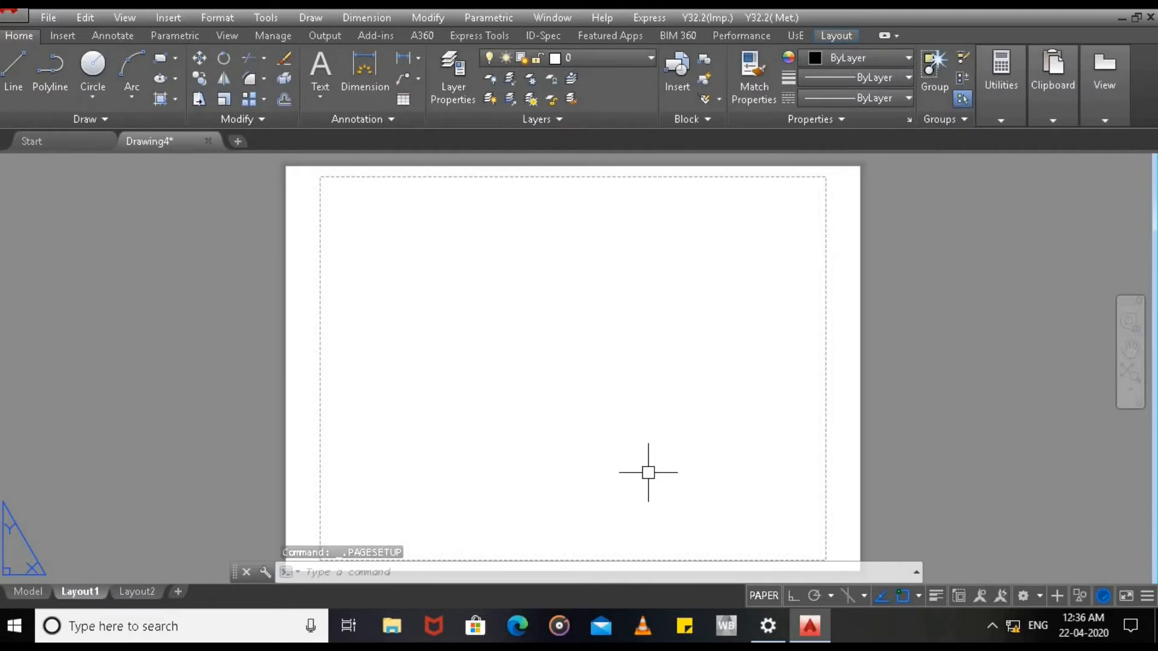
type("MVIe")
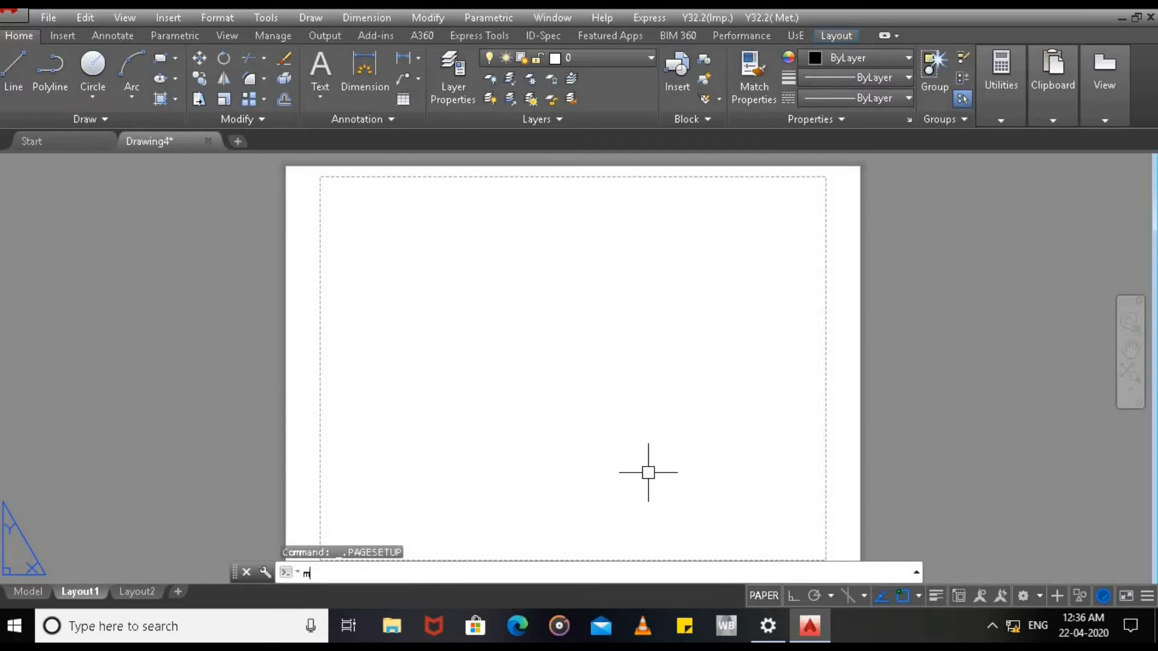
type("W")
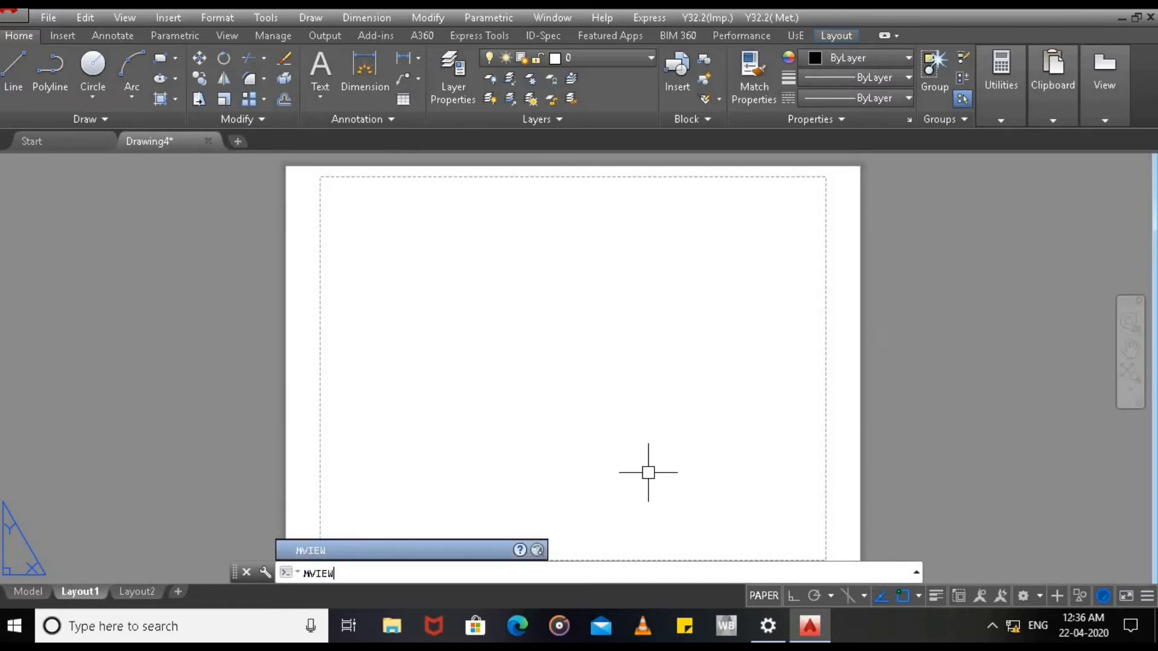
key("Return")
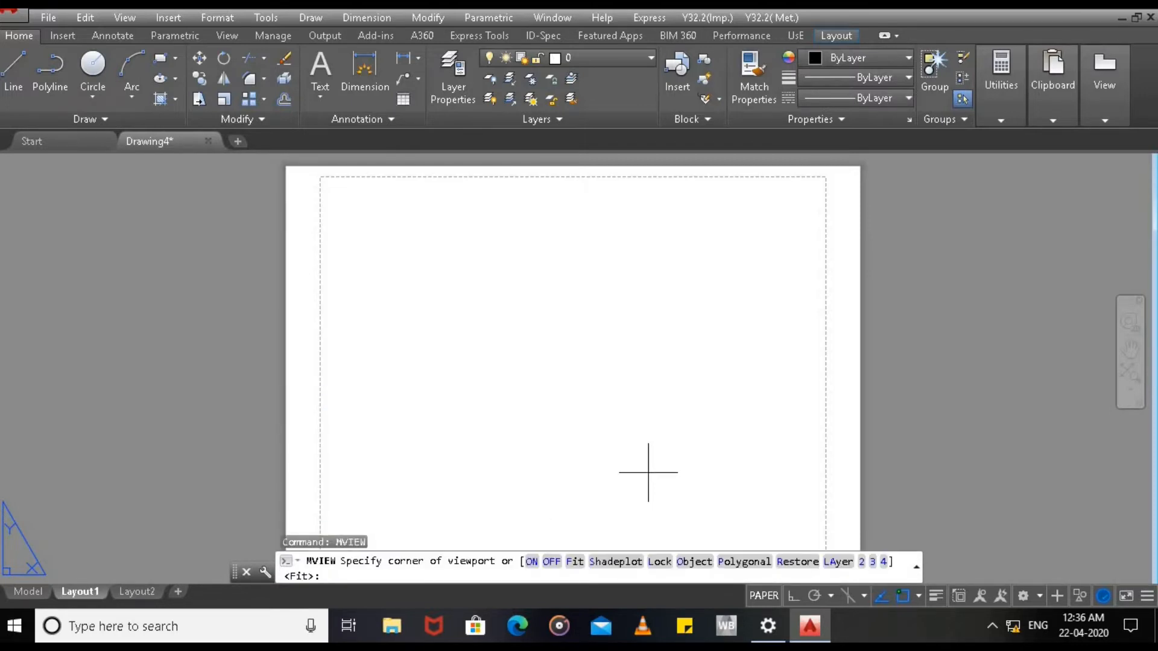
type("0,0")
key("Return")
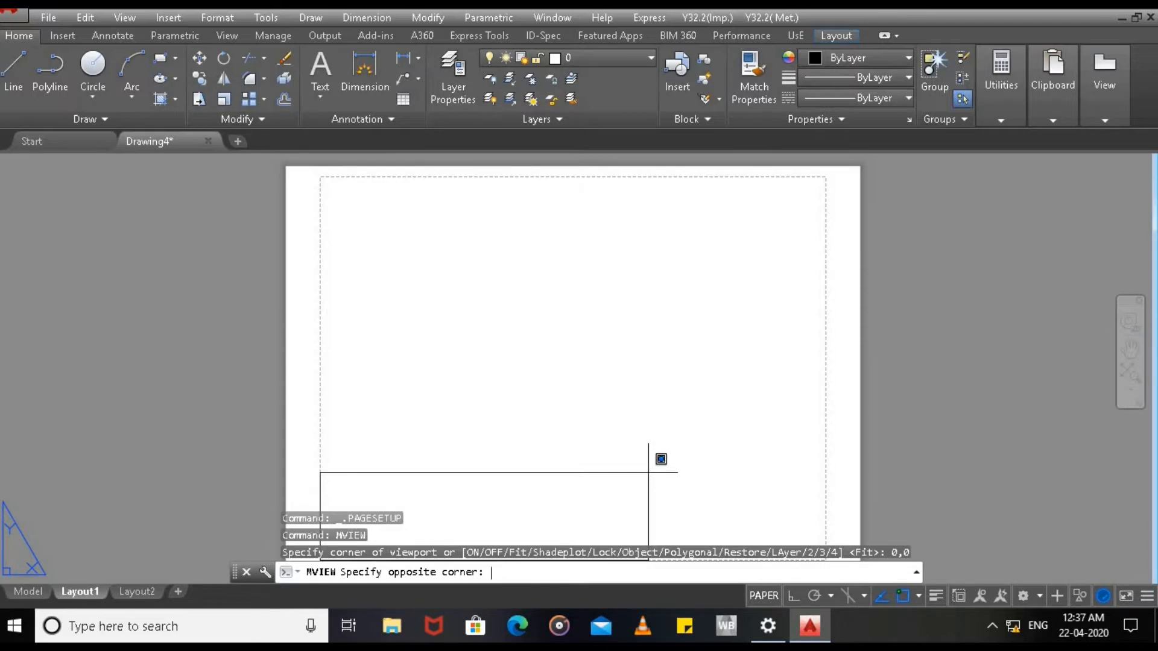
type("261.4,198.4")
key("Return")
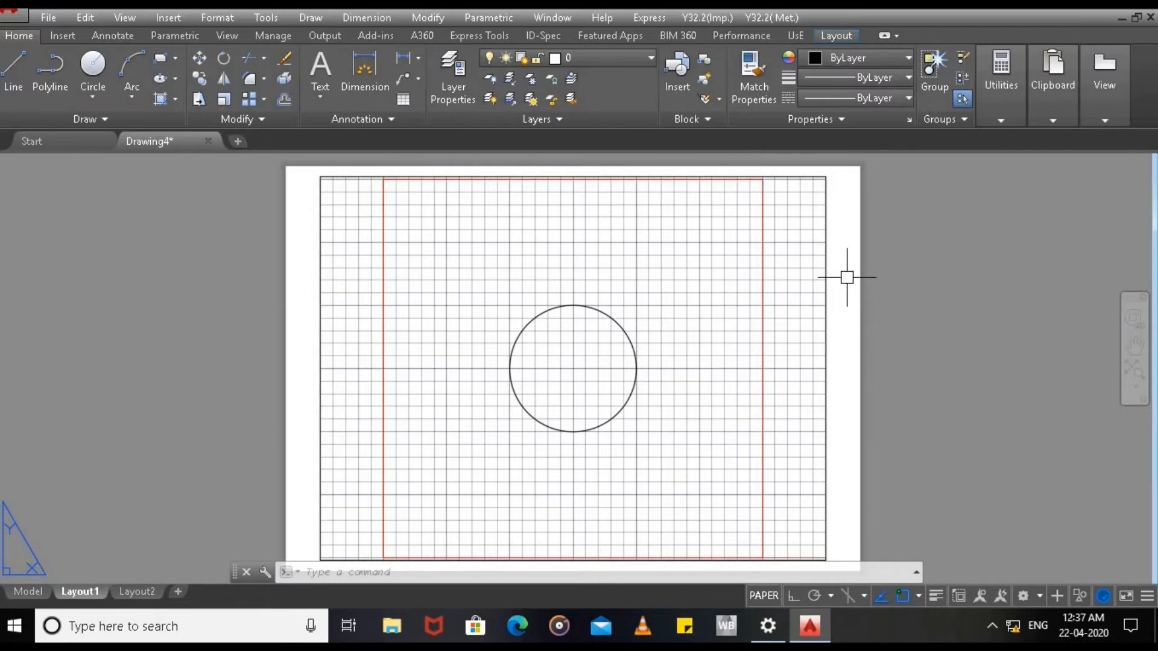
Step: Open the Layout1 viewport's properties and set its standard scale to 1:1
left_click(827, 250)
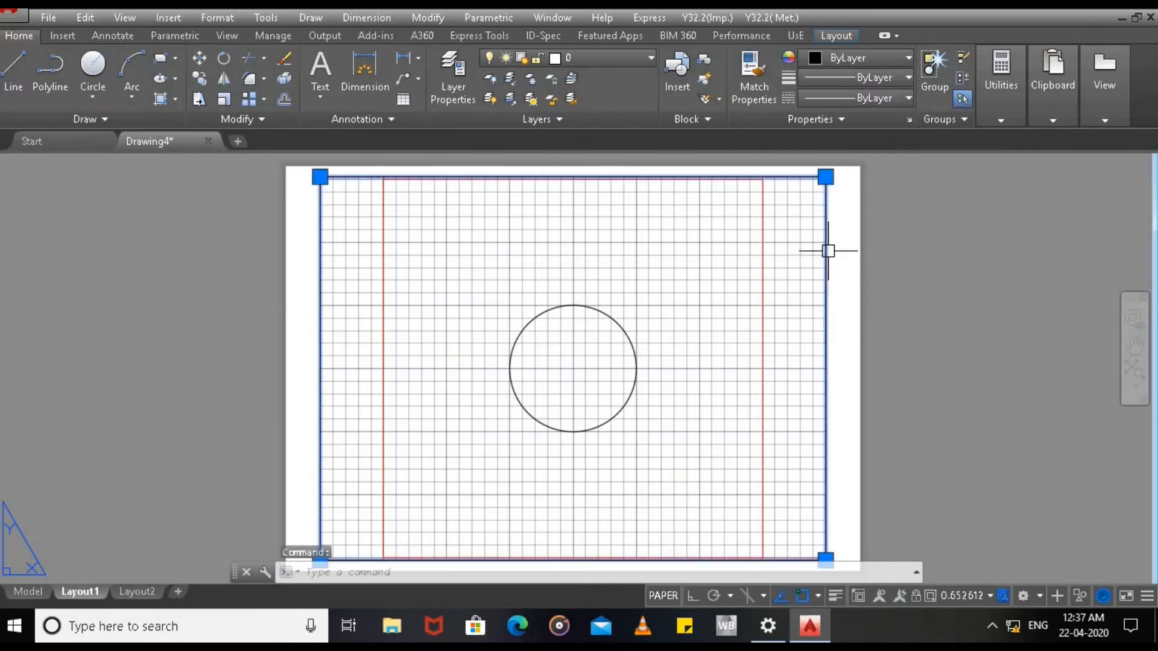
right_click(827, 251)
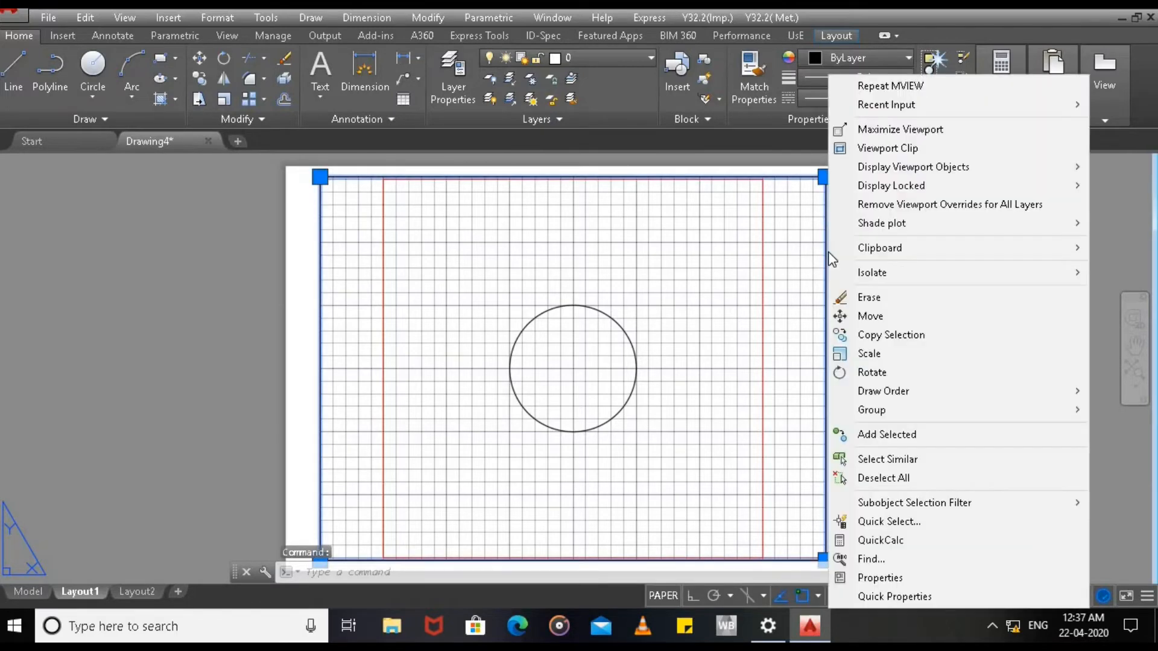
left_click(934, 578)
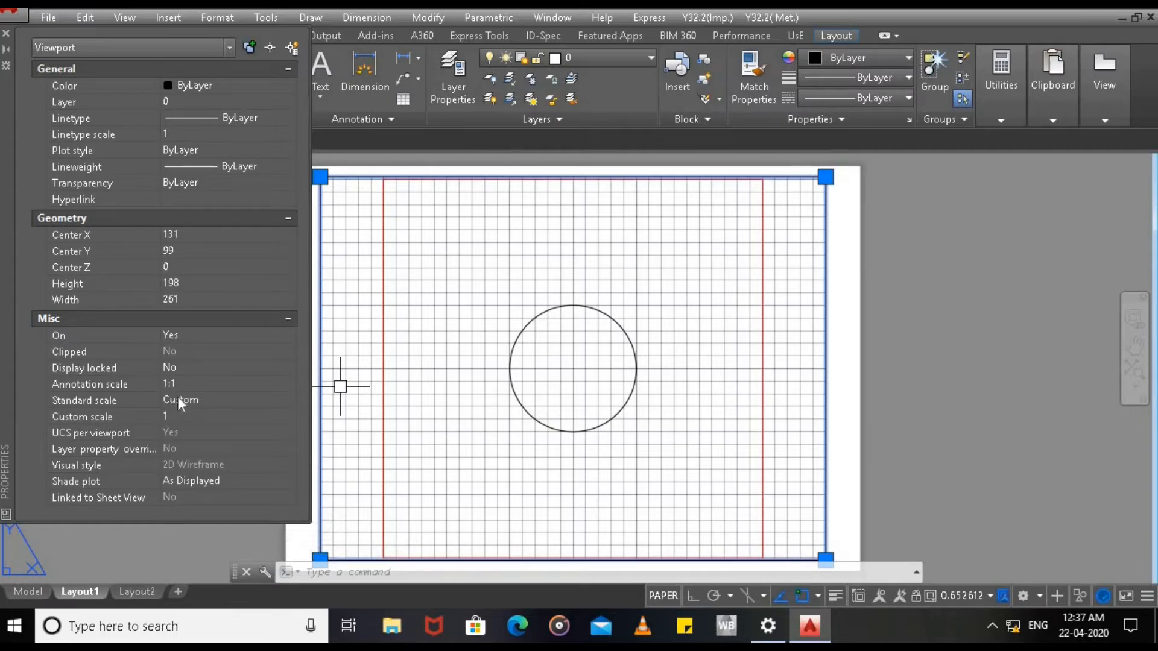
left_click(216, 398)
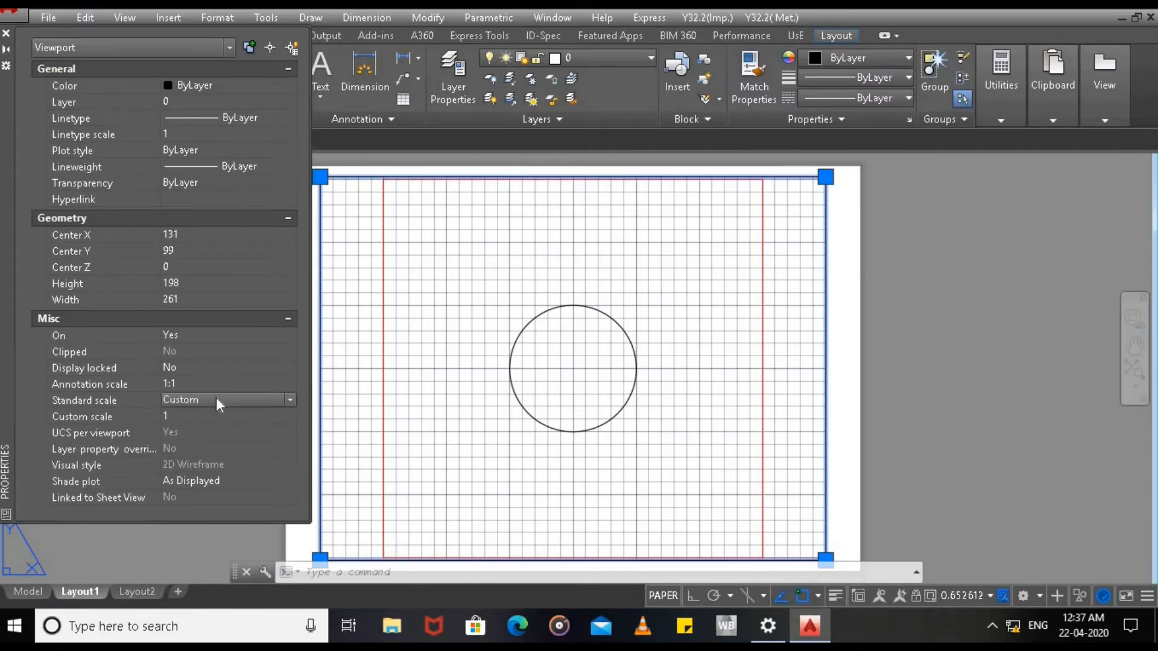
left_click(290, 400)
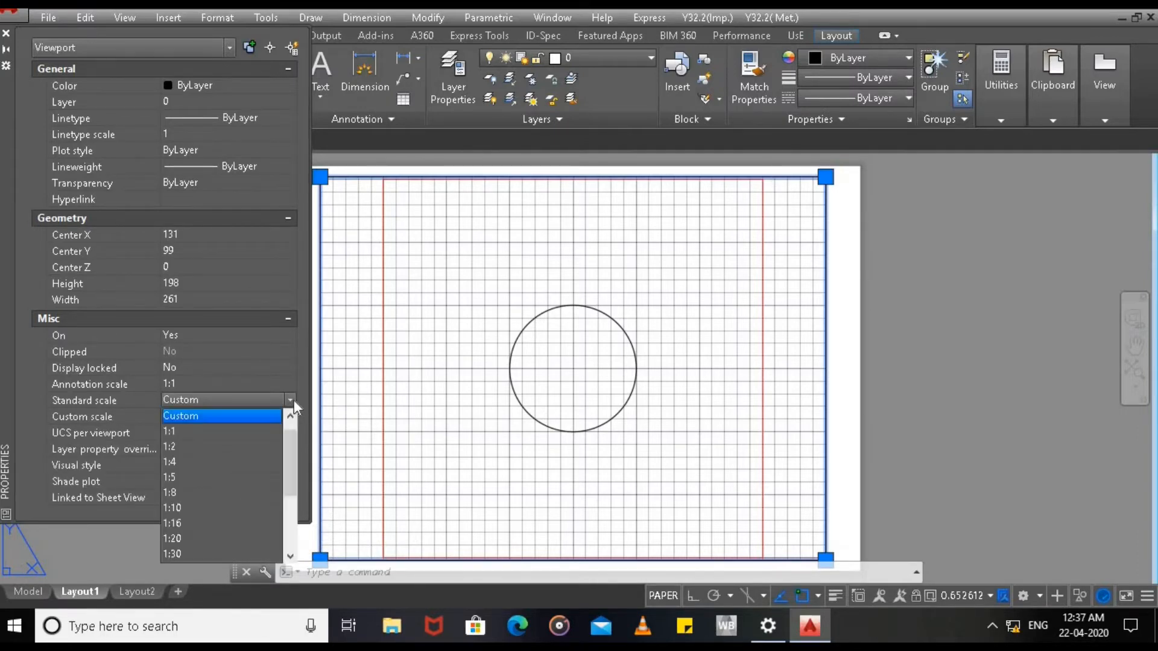
left_click(261, 431)
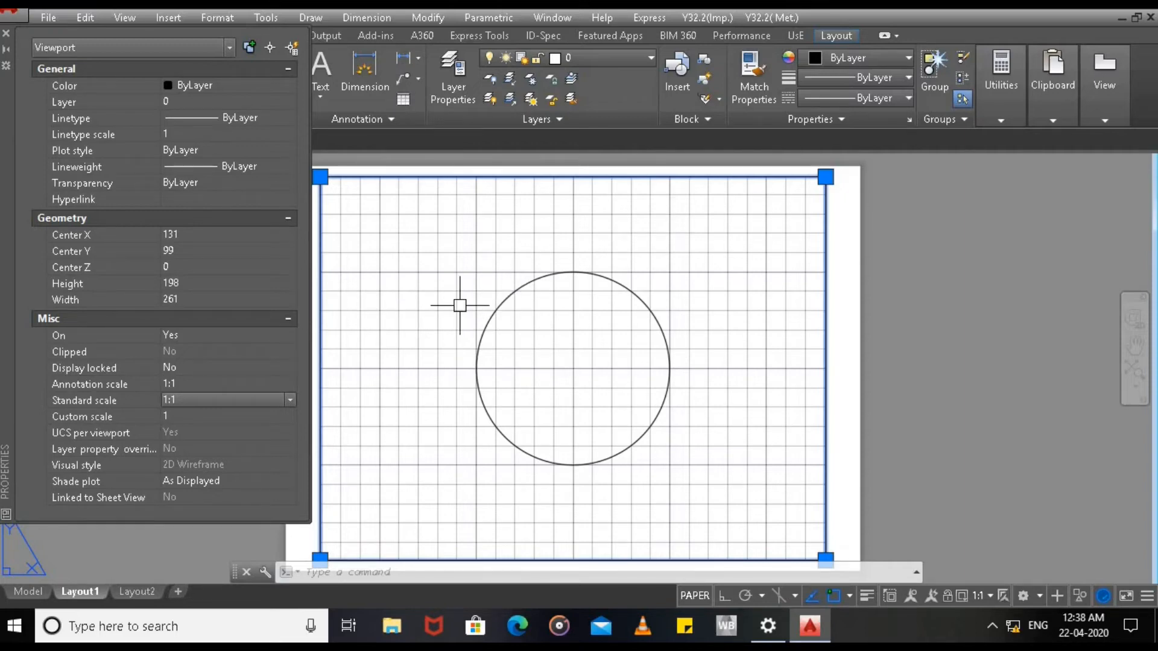
Step: Return the viewport's standard scale to Custom so the whole drawing fits, and close its properties
left_click(289, 401)
left_click(290, 415)
left_click(290, 415)
left_click(222, 415)
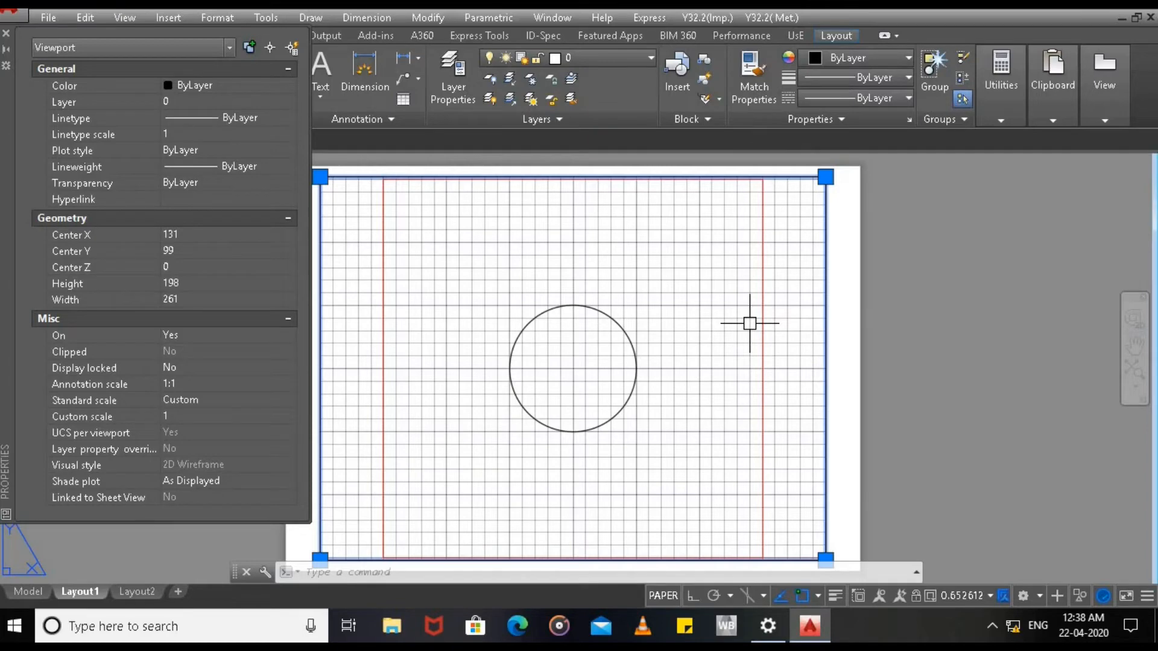
key("ctrl+1")
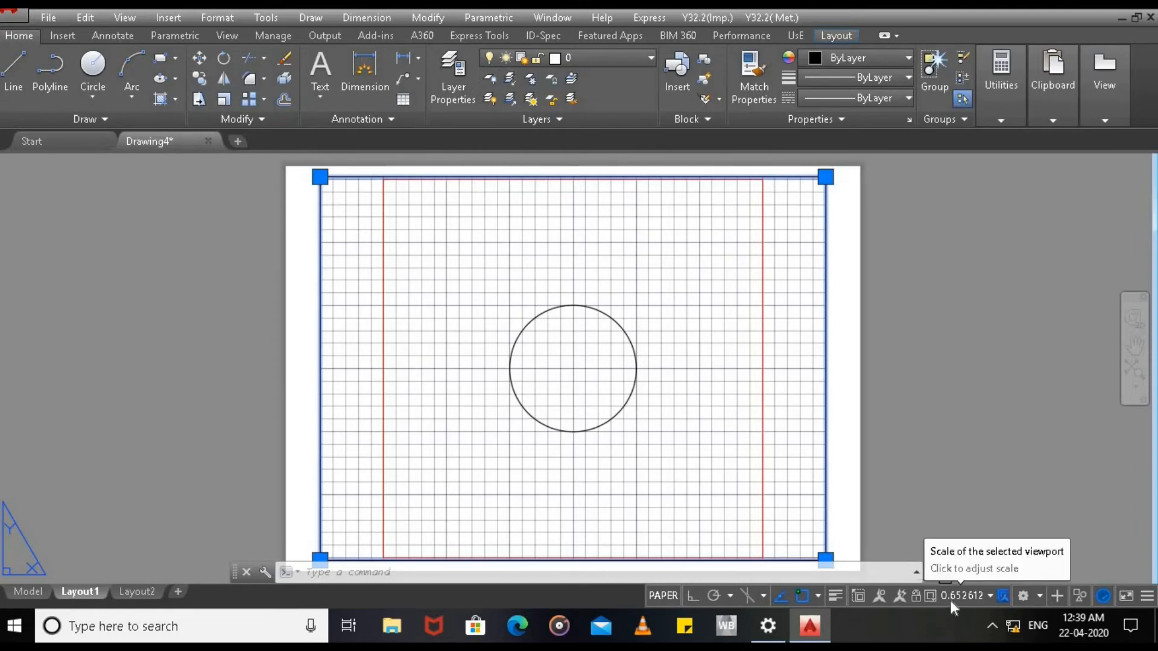
Step: Switch to model space and draw a rectangle from 0,0 to 261.4,198.4
left_click(28, 592)
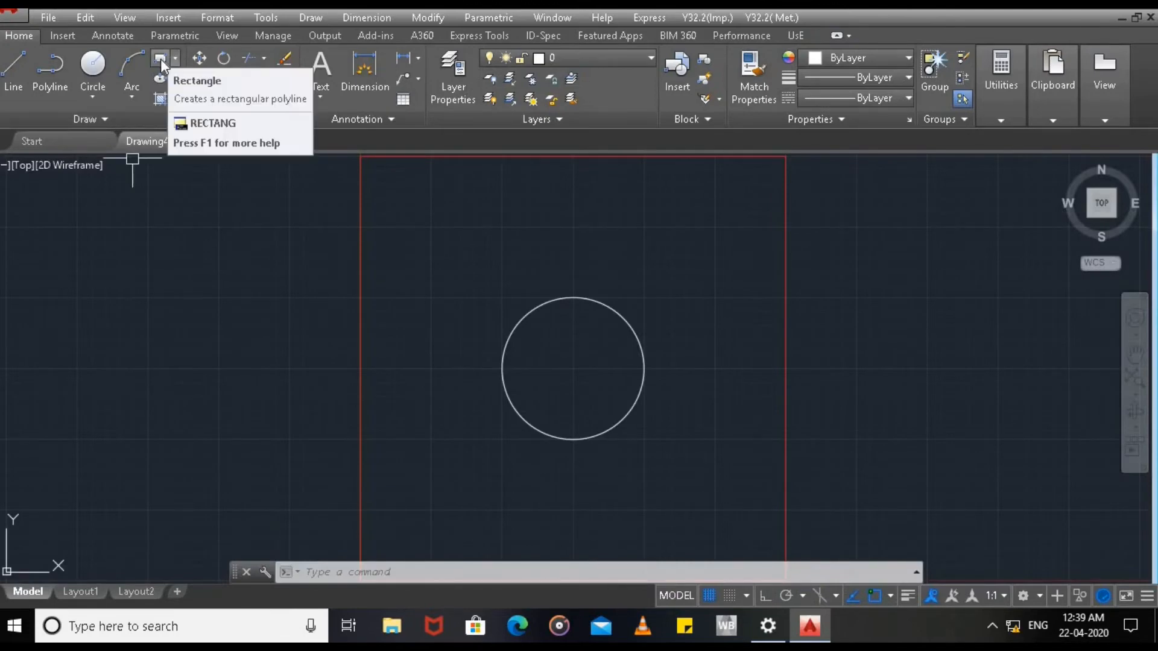
left_click(161, 60)
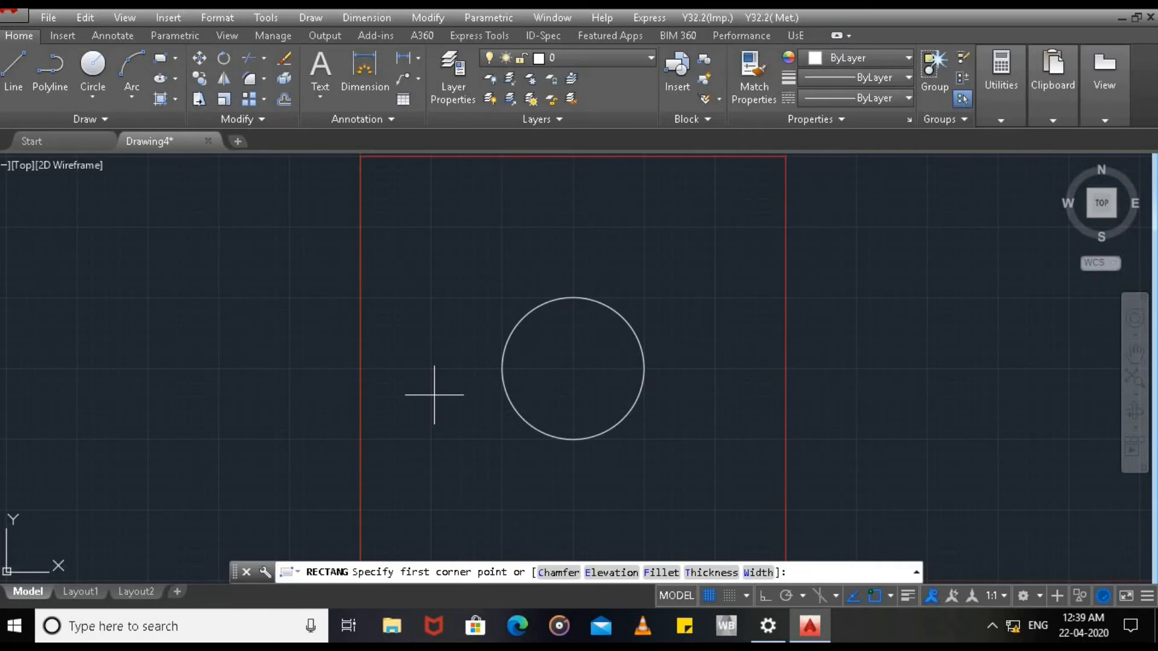
type("0,0")
key("Return")
type("261.4")
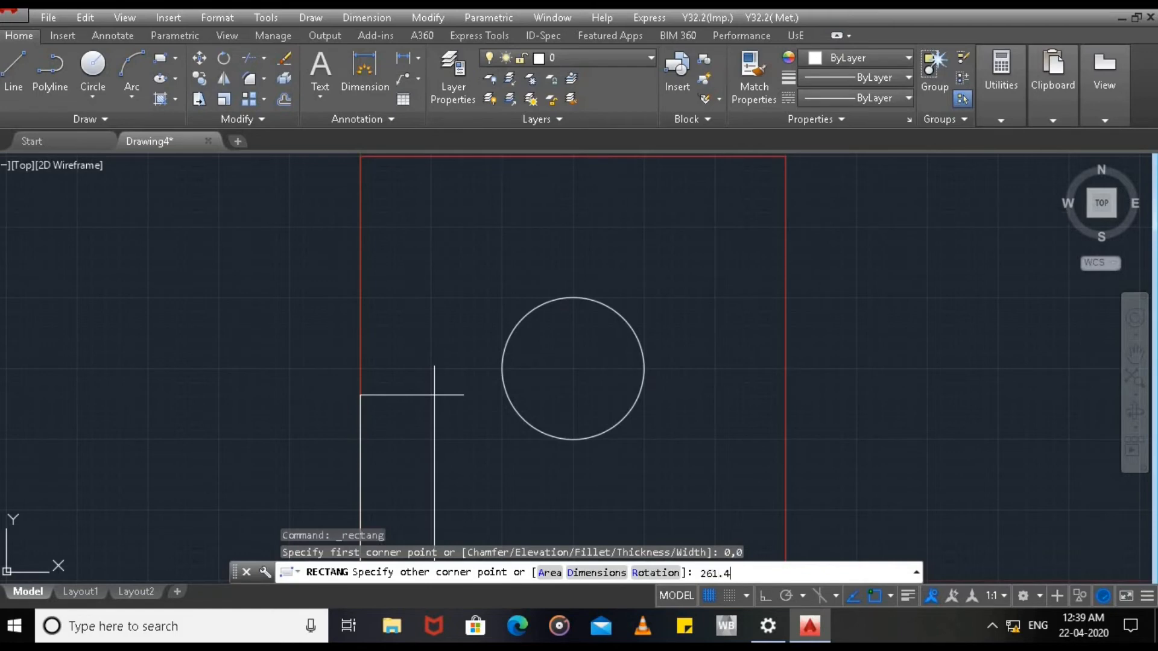
type(",198.4")
key("Return")
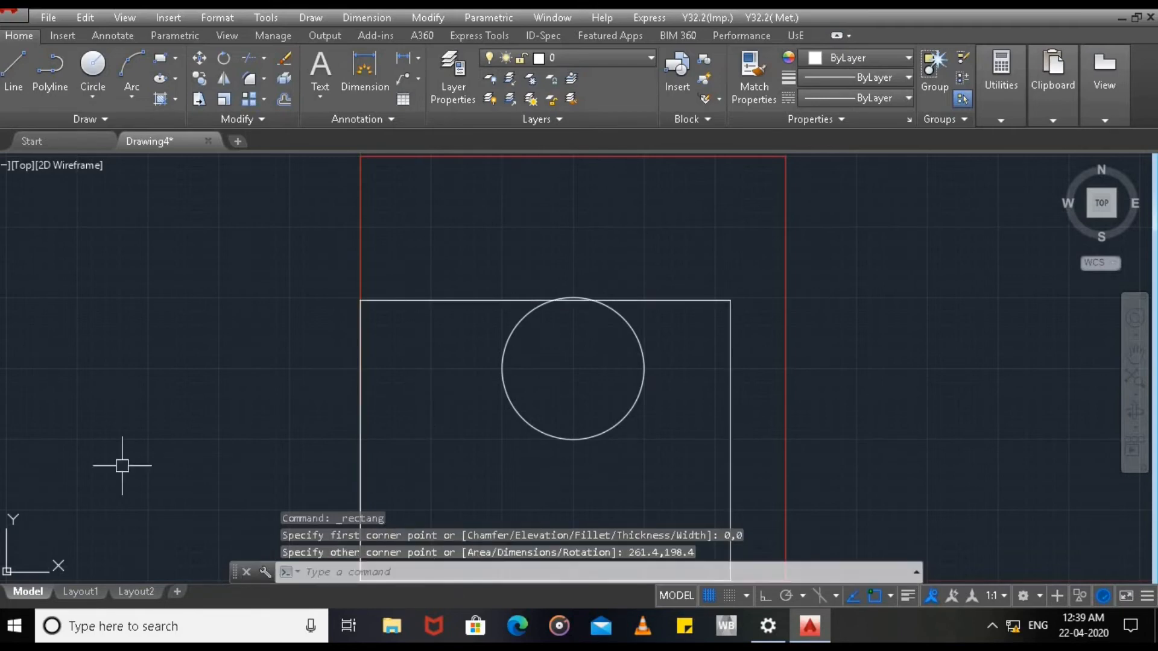
Step: Return to Layout1 and change the viewport's standard scale to 1:1 in its properties
left_click(88, 592)
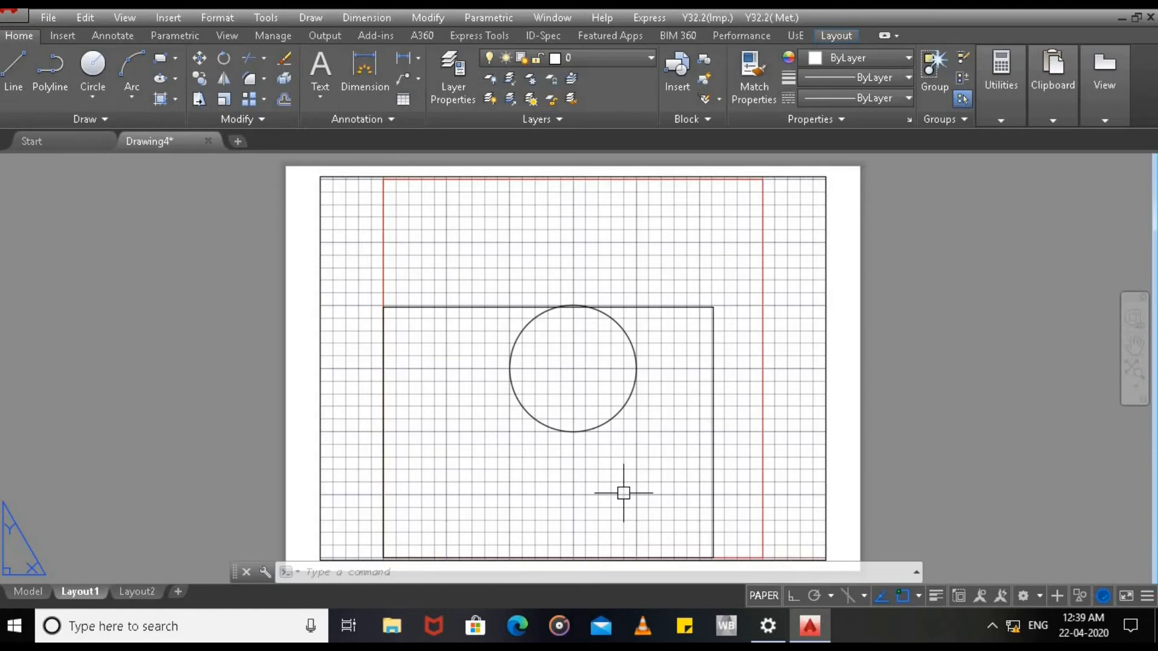
left_click(826, 278)
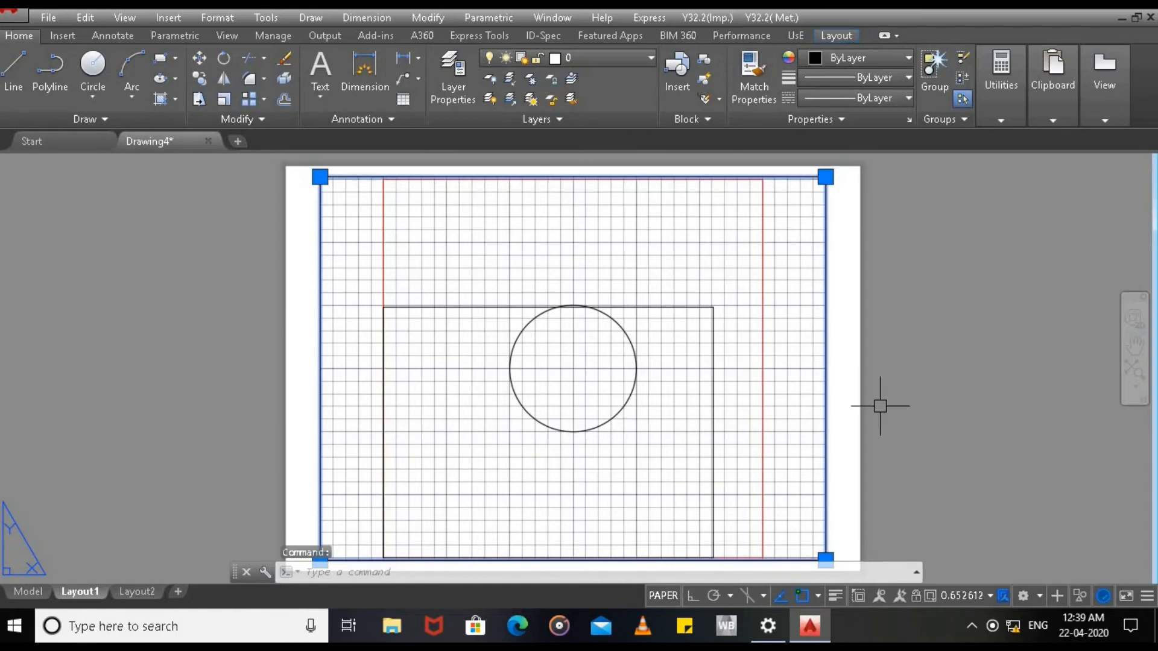
right_click(829, 338)
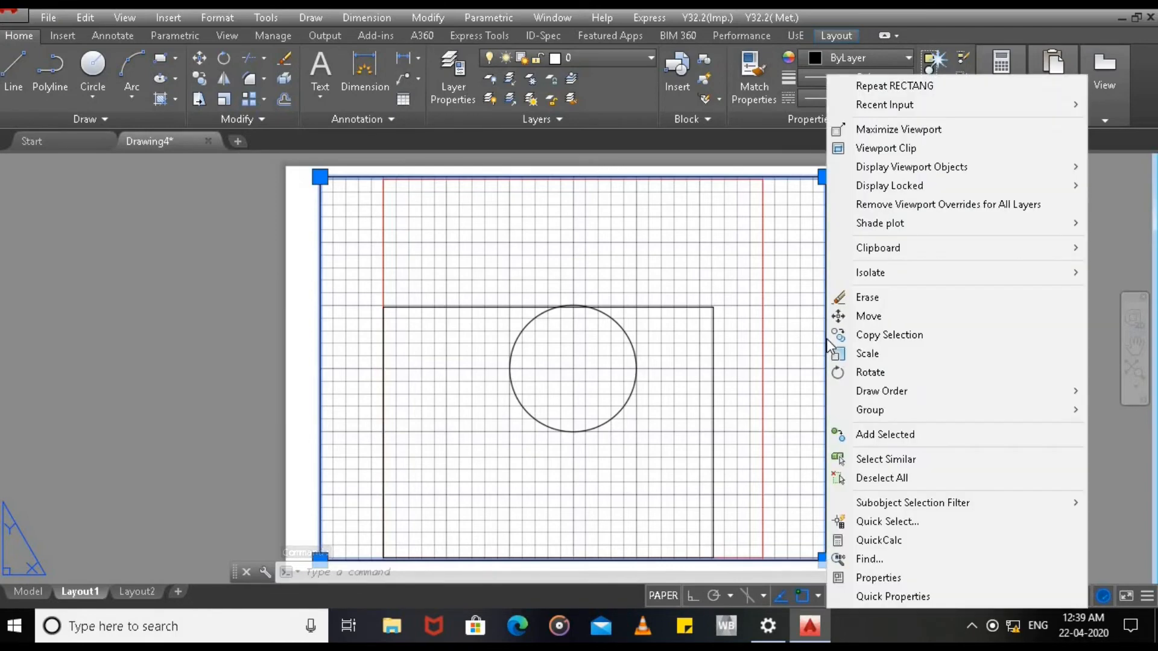
left_click(887, 578)
left_click(220, 398)
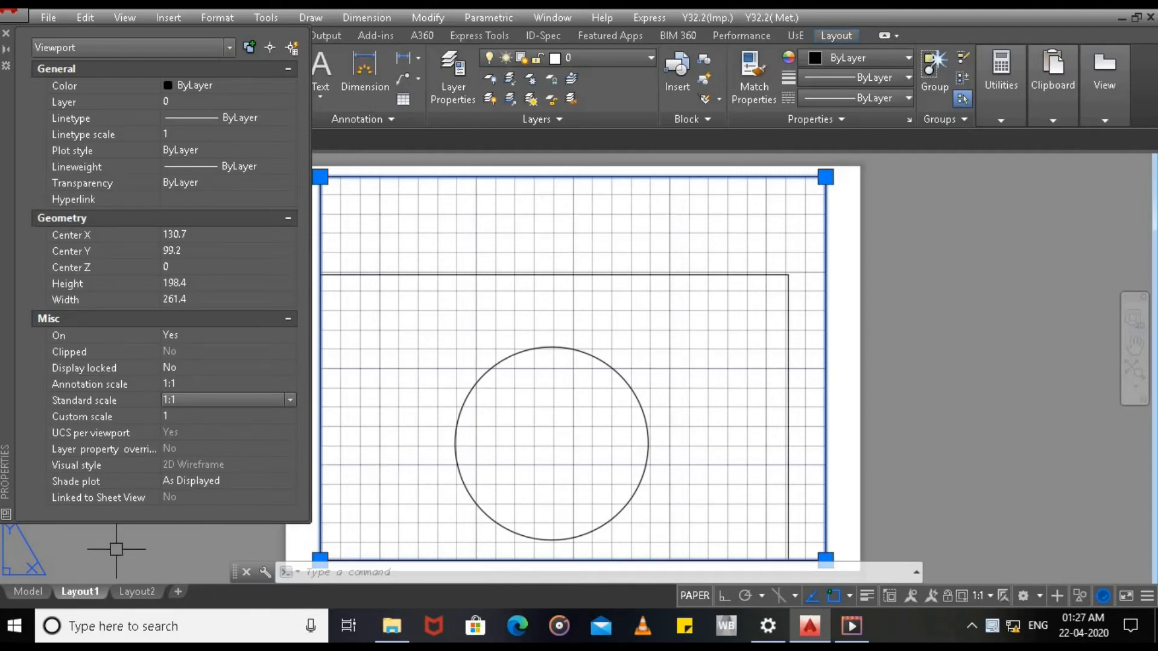
Step: Switch to model space, close the properties, and delete the red 300 by 300 rectangle
left_click(29, 592)
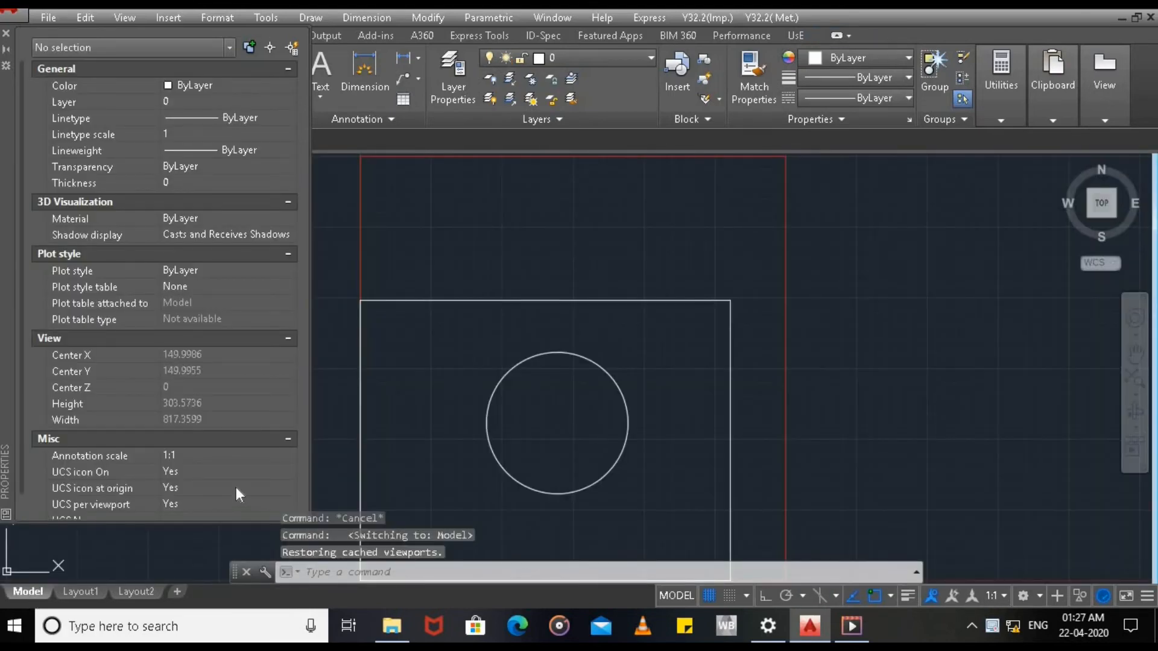
key("ctrl+1")
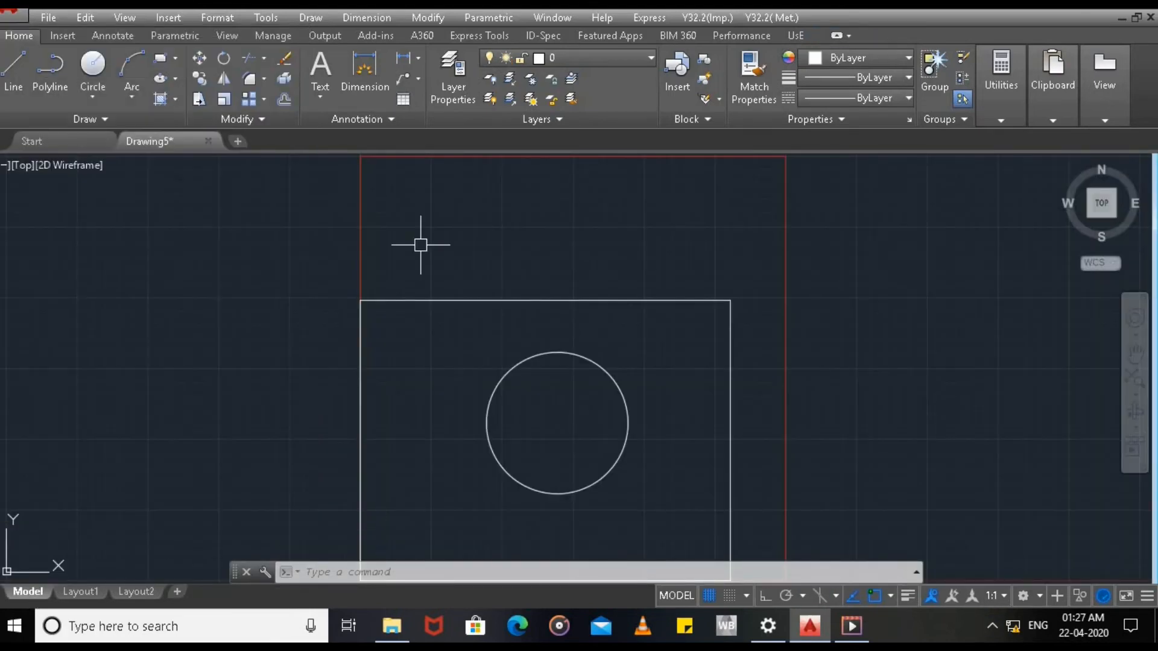
left_click(787, 178)
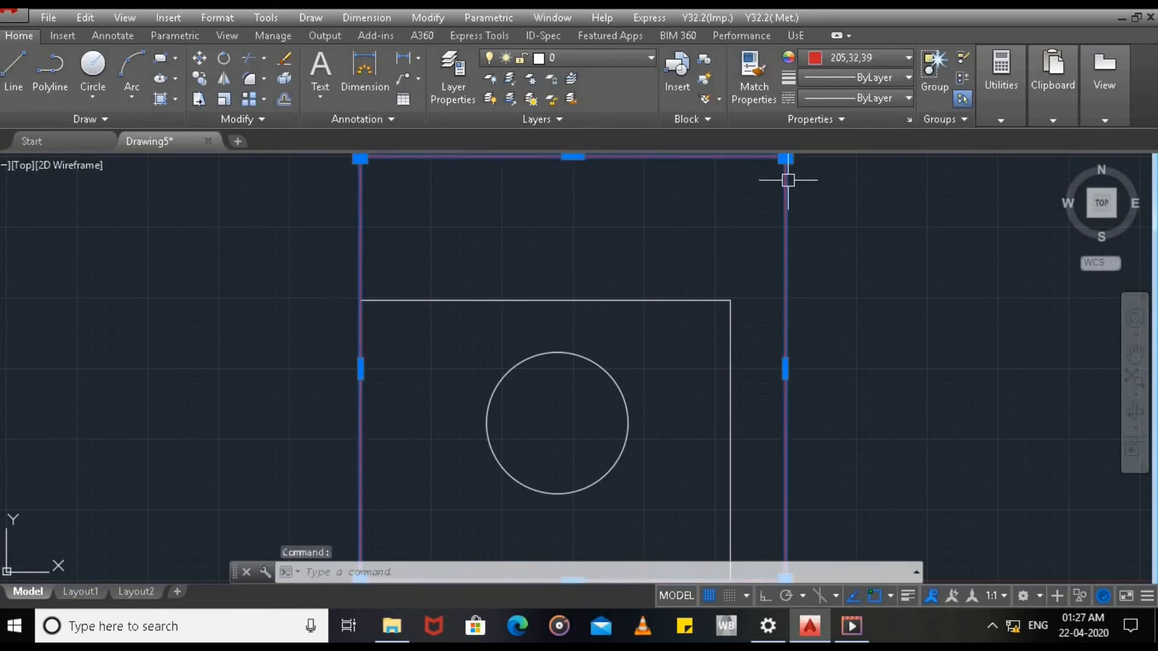
key("Delete")
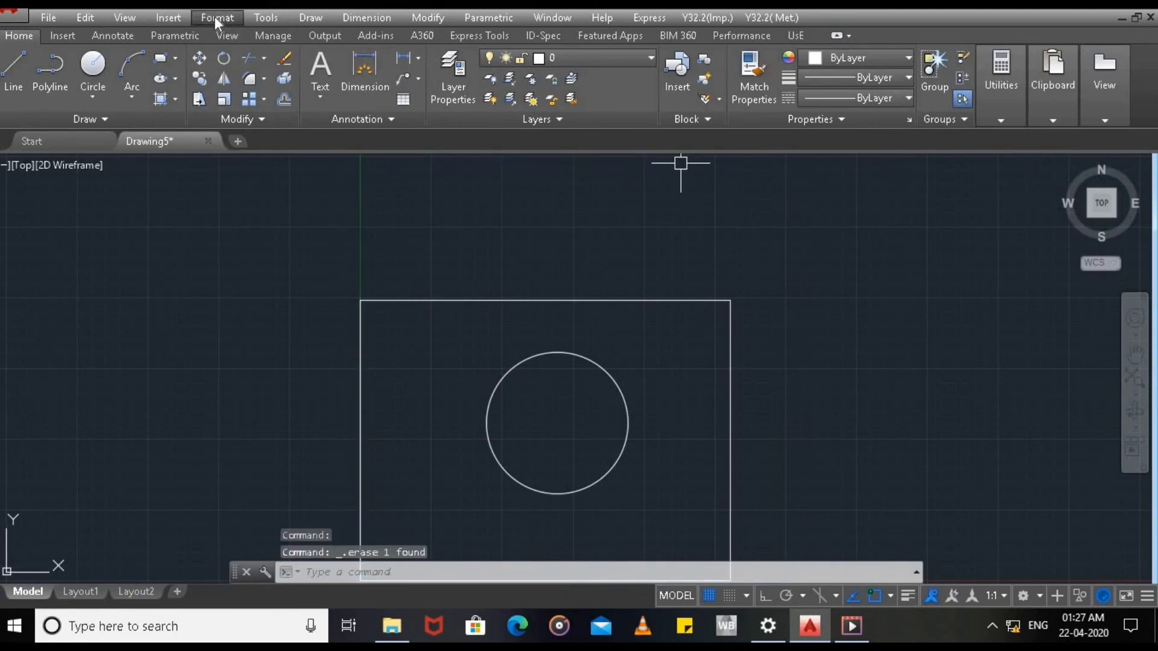
Step: Reset the model space drawing limits to 0,0 for the lower left corner and 261.4,198.4 for the upper right
left_click(217, 17)
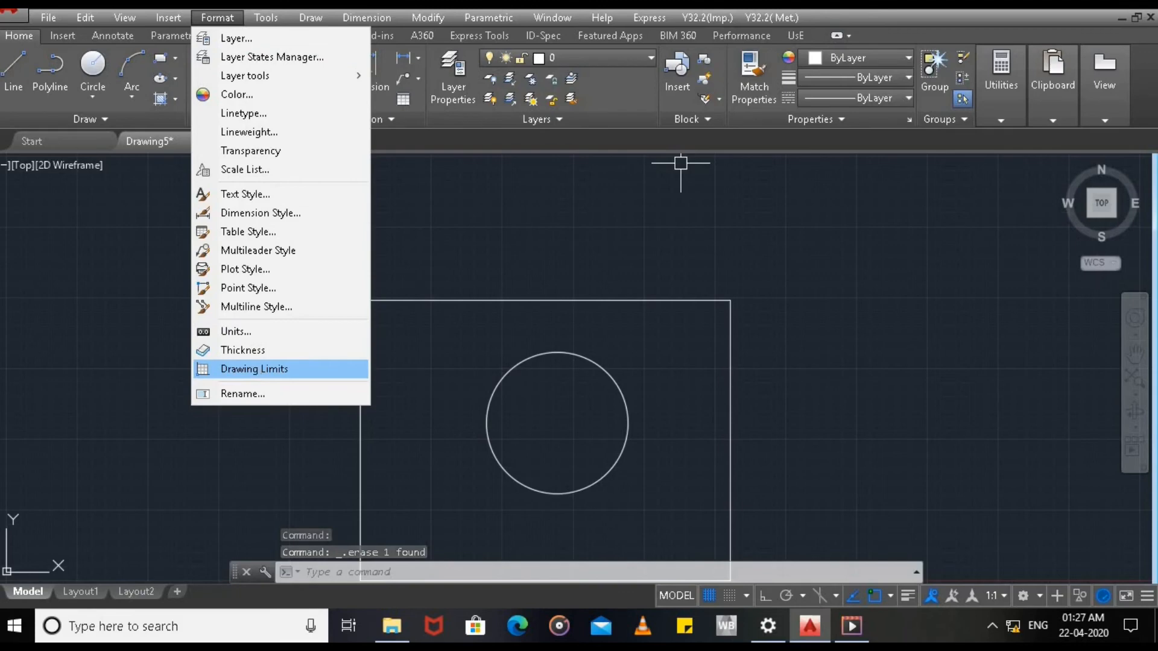
left_click(254, 369)
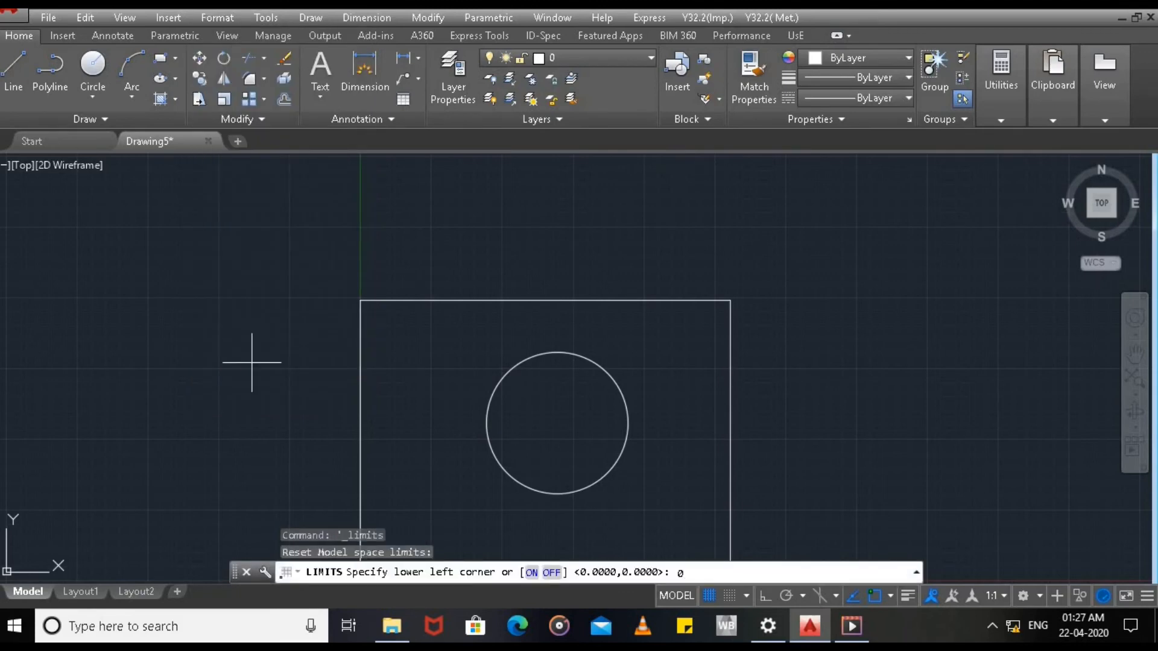
key("Return")
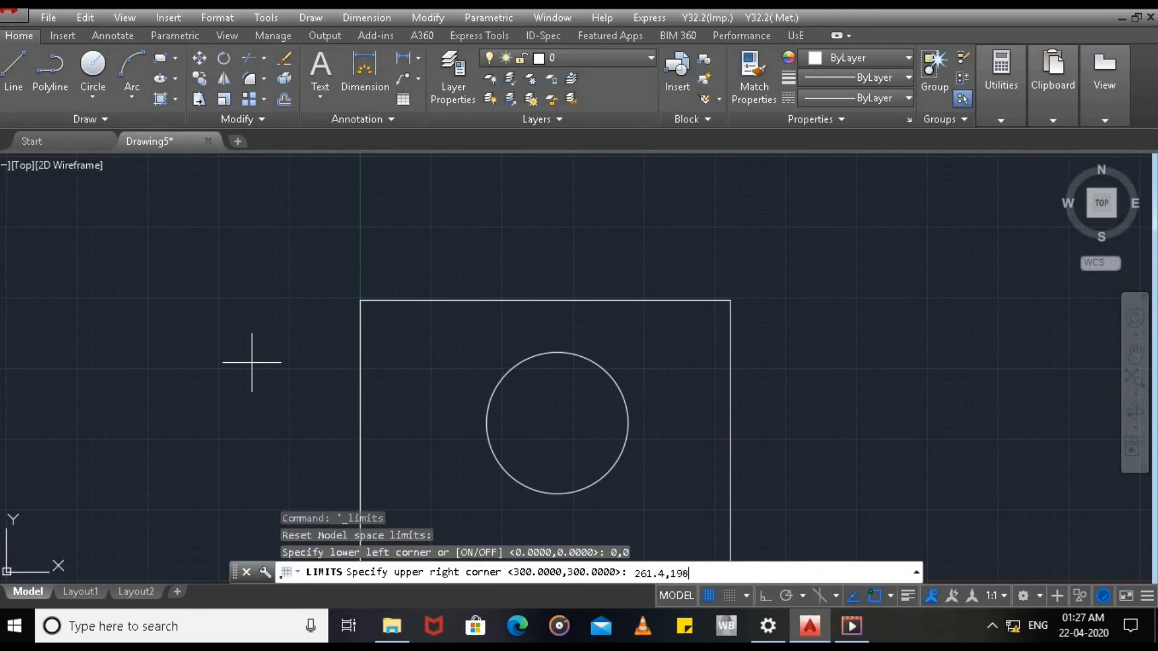
key("Return")
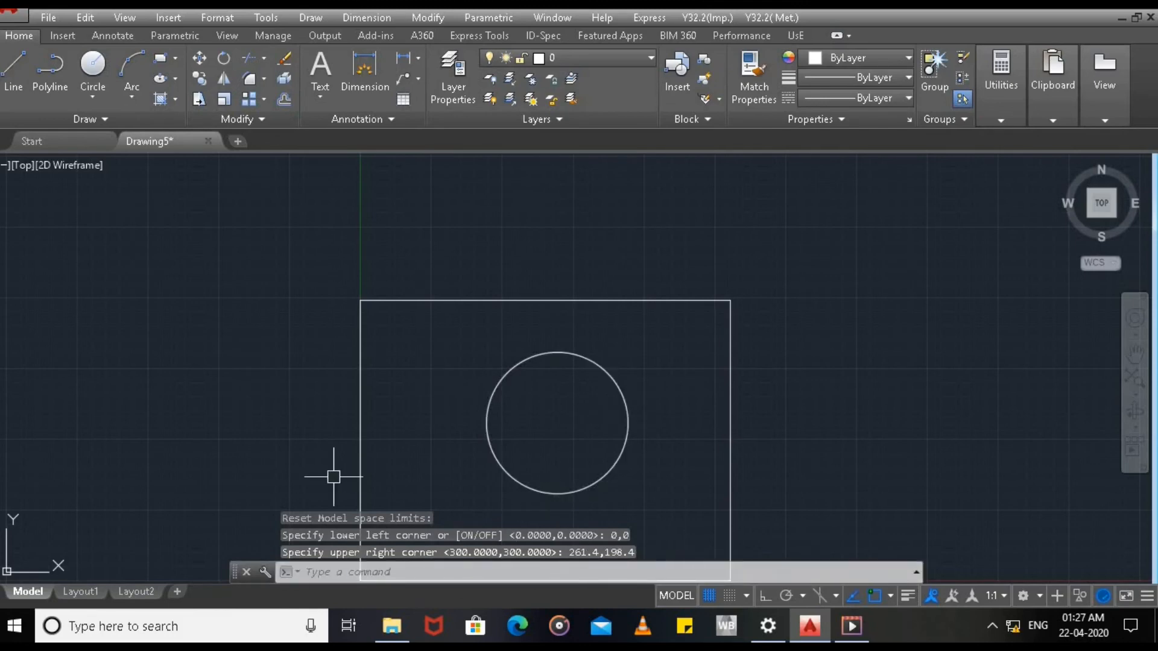
Step: Switch back to Layout1 and delete its viewport
left_click(84, 593)
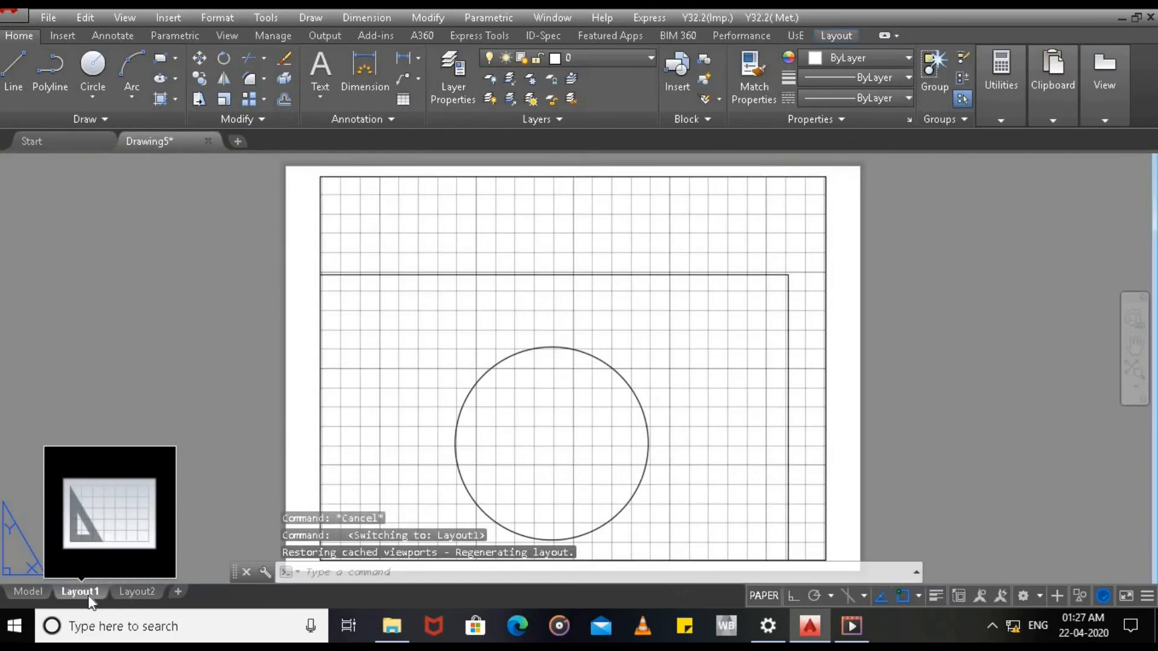
left_click(825, 232)
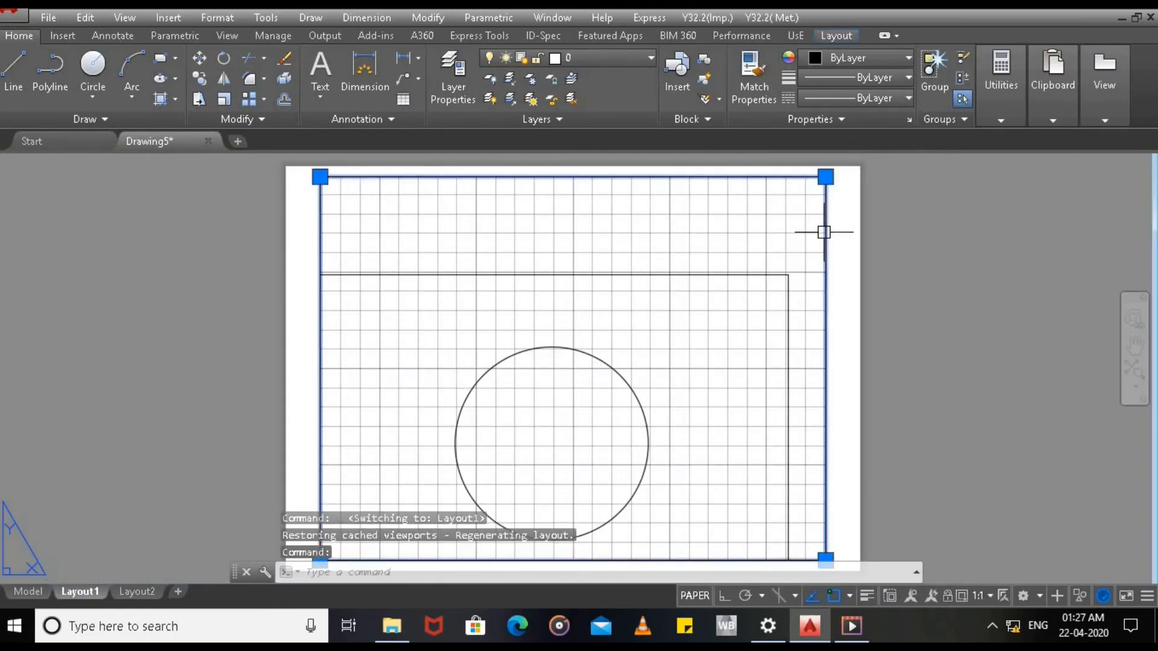
key("Delete")
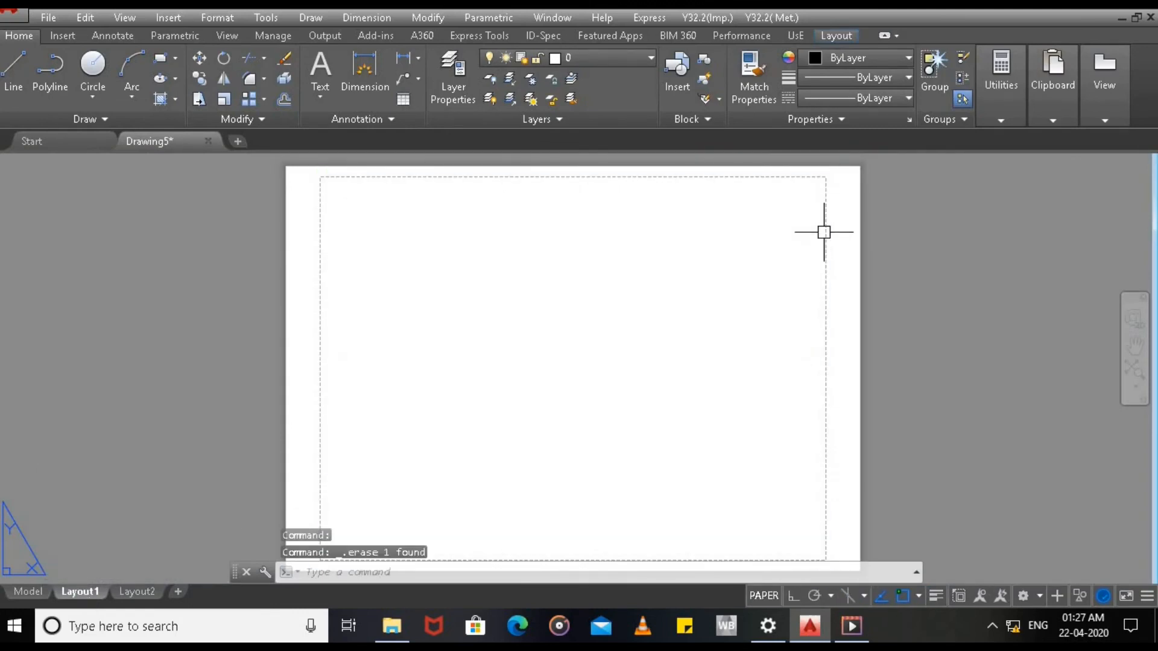
Step: Create a rectangular viewport on Layout1 with MVIEW, from corner 0,0 to opposite corner 261.4,198.4
type("mview")
key("Return")
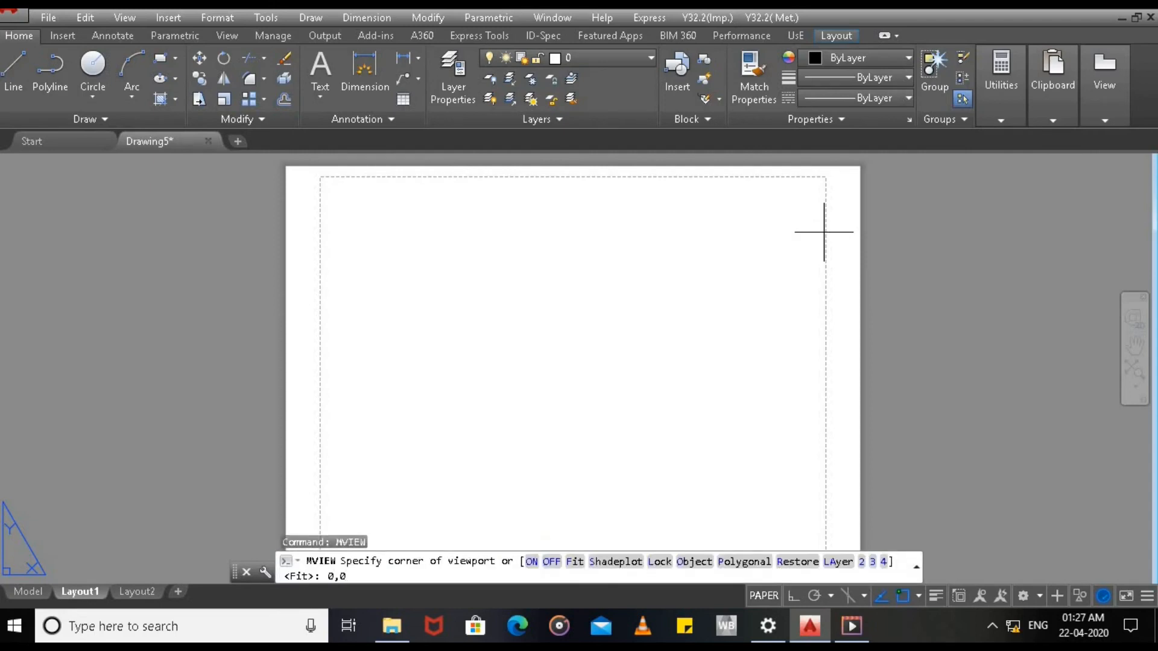
type("0,0")
key("Return")
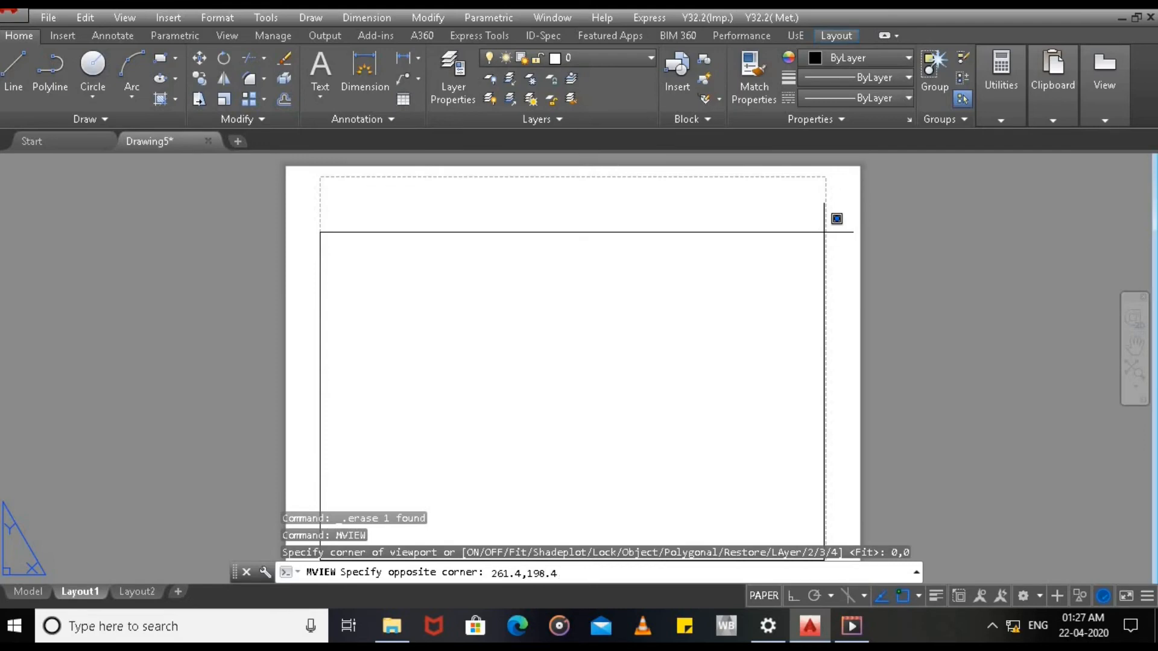
type("261.4,198.4")
key("Return")
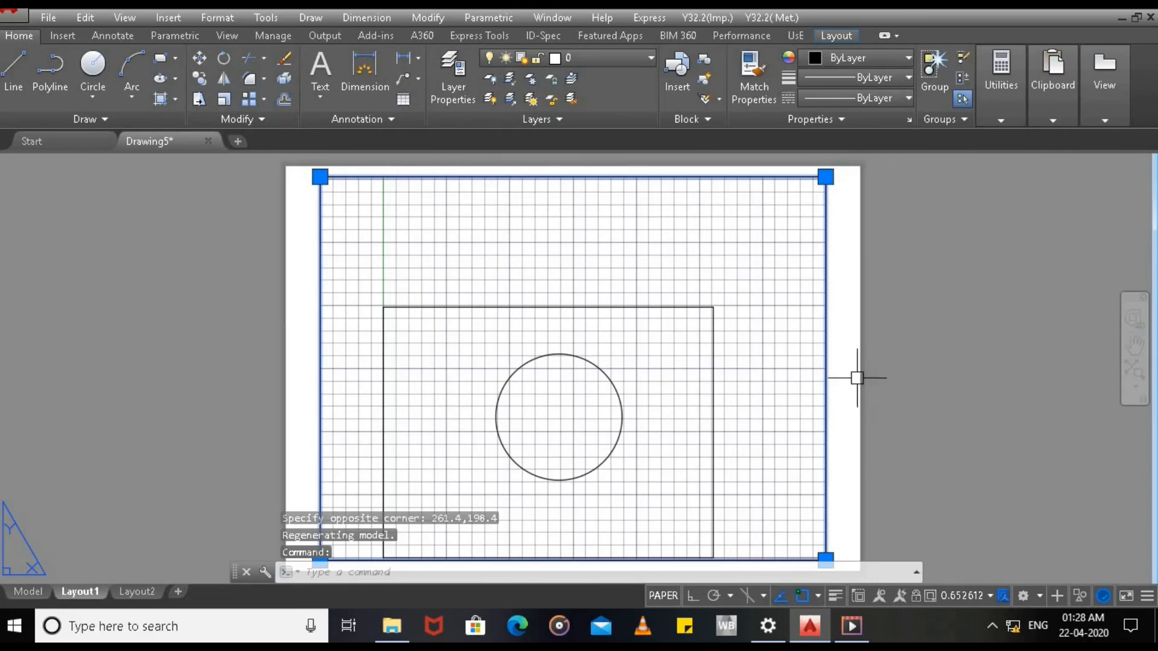
Step: In the new viewport's properties, apply the Scale to fit standard scale and follow it with 1:1
right_click(825, 354)
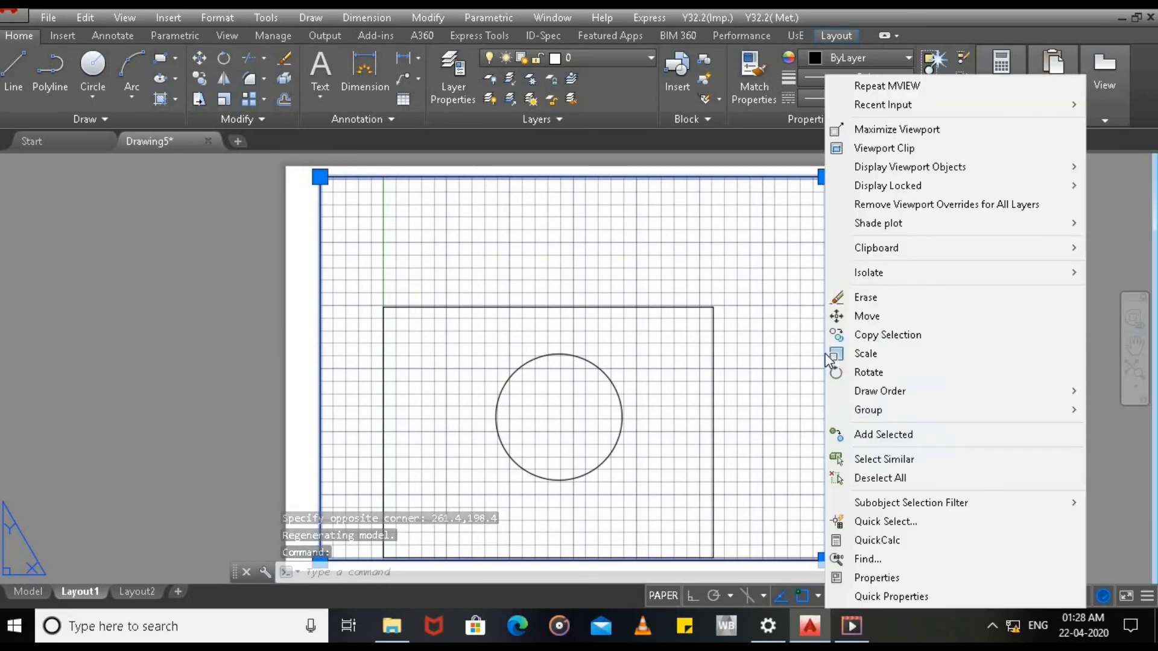
left_click(876, 578)
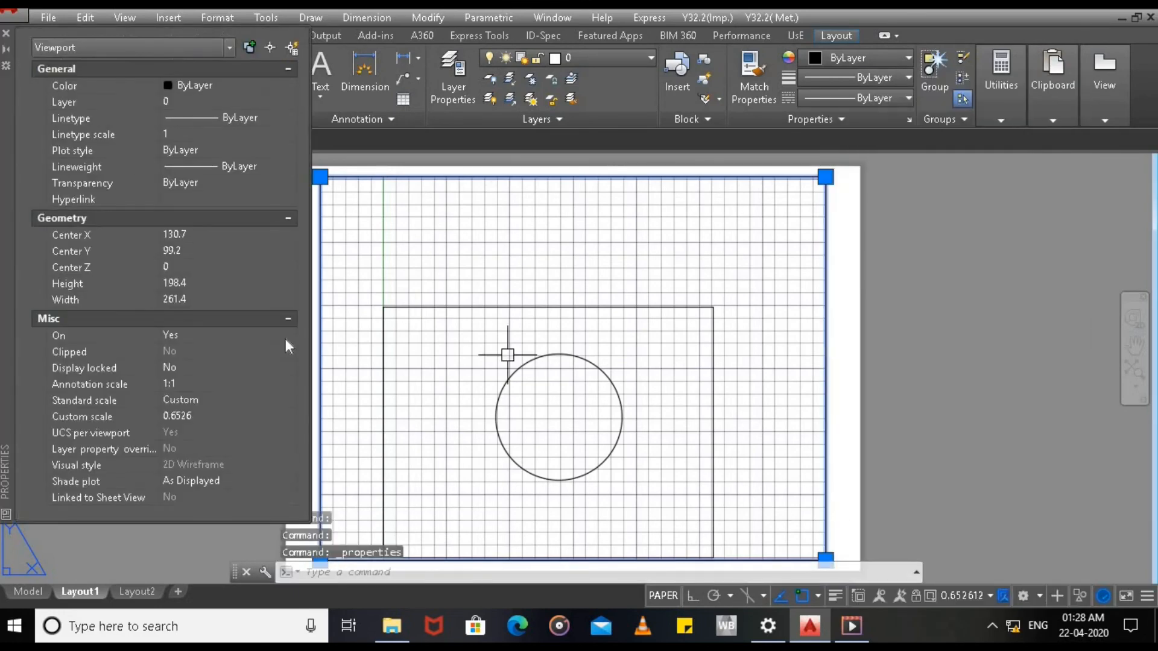
left_click(220, 401)
left_click(290, 400)
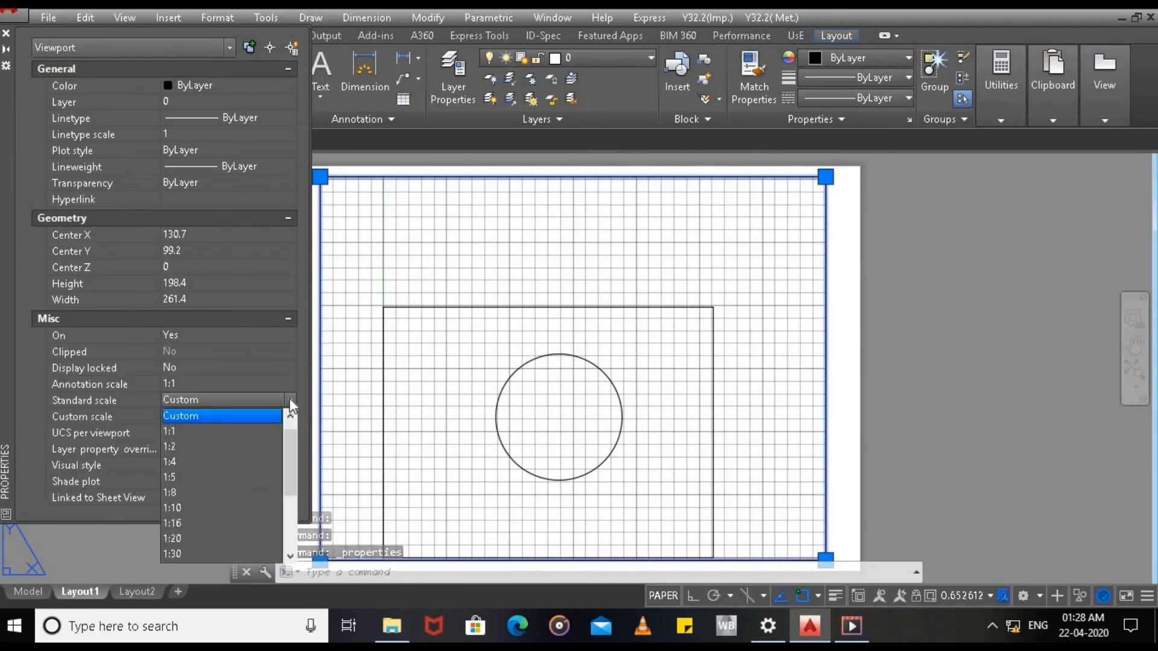
left_click(292, 415)
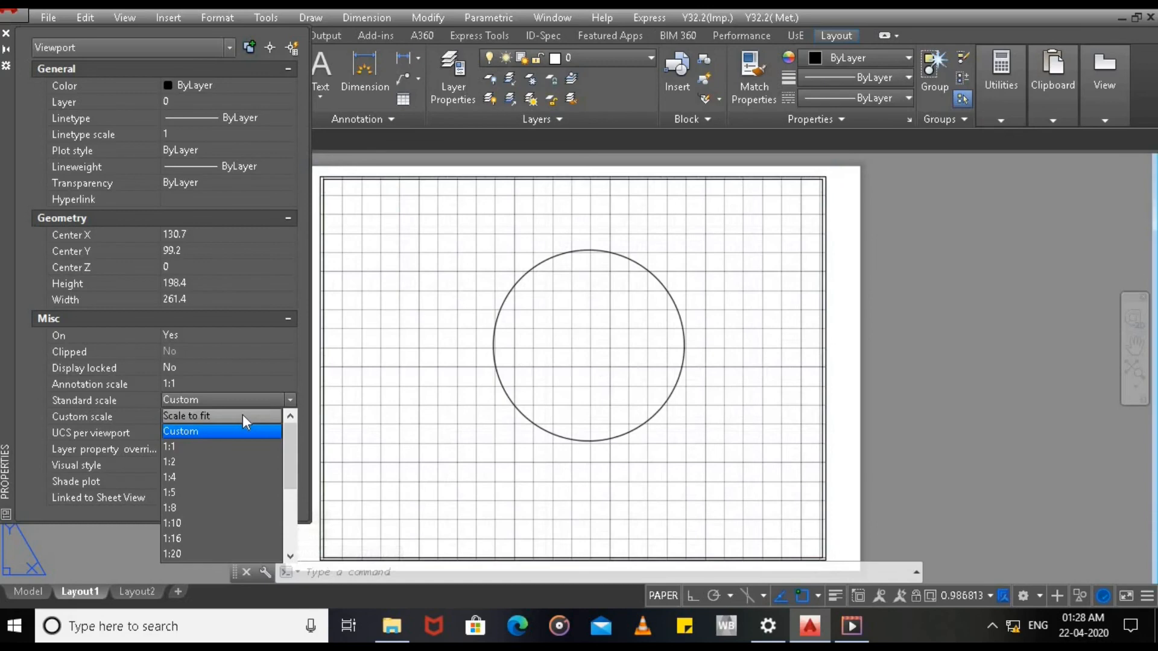
left_click(242, 414)
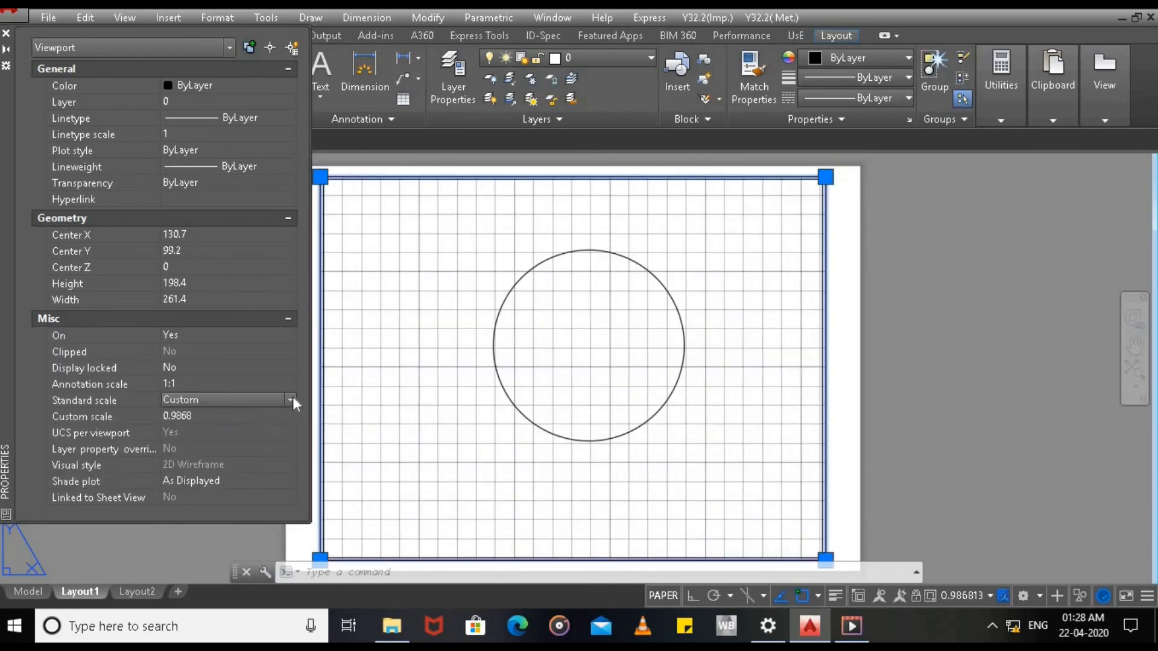
left_click(290, 400)
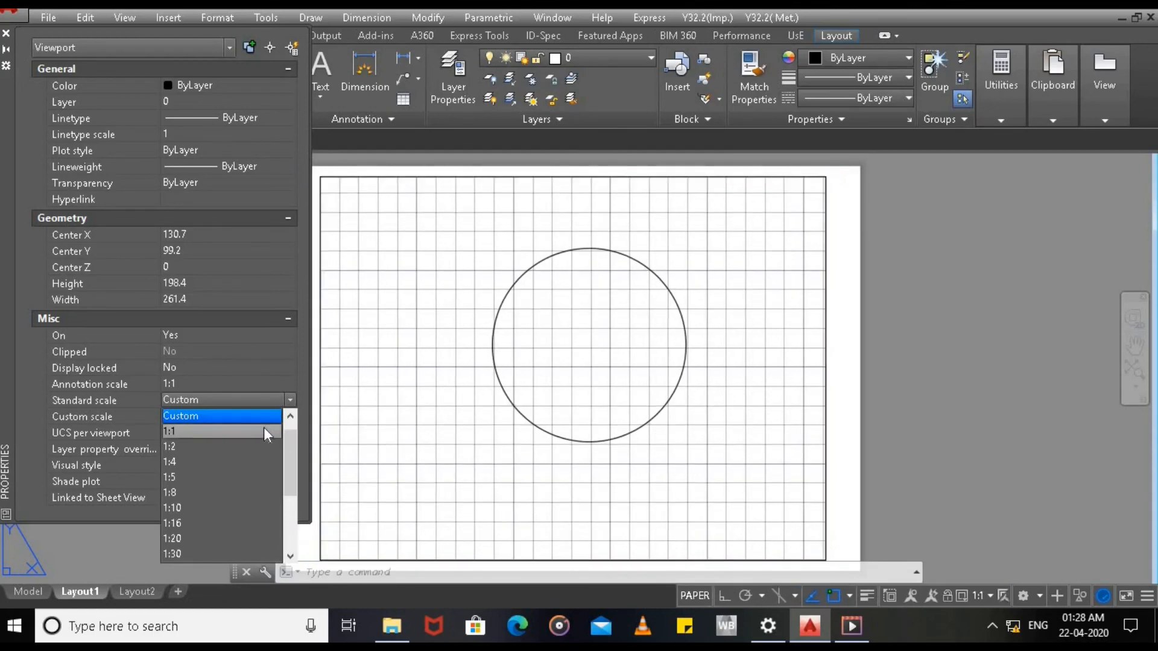
left_click(263, 431)
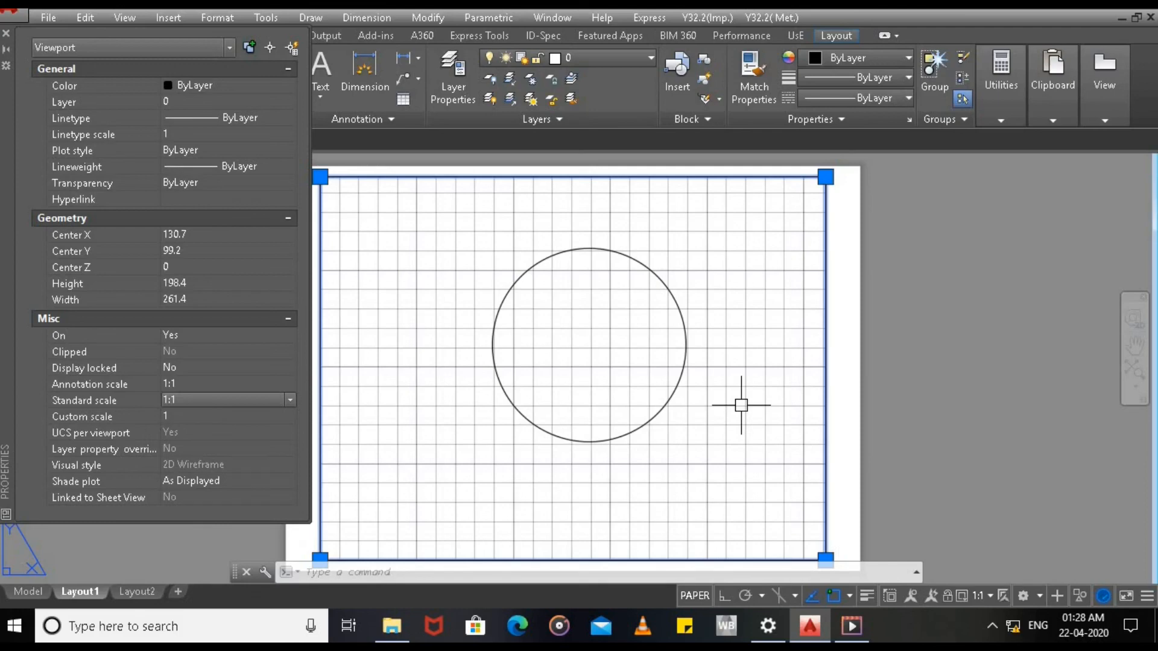
Step: Switch to model space, close the properties, and draw a circle of about 43 radius across the rectangle's right edge
key("ctrl+Page_Up")
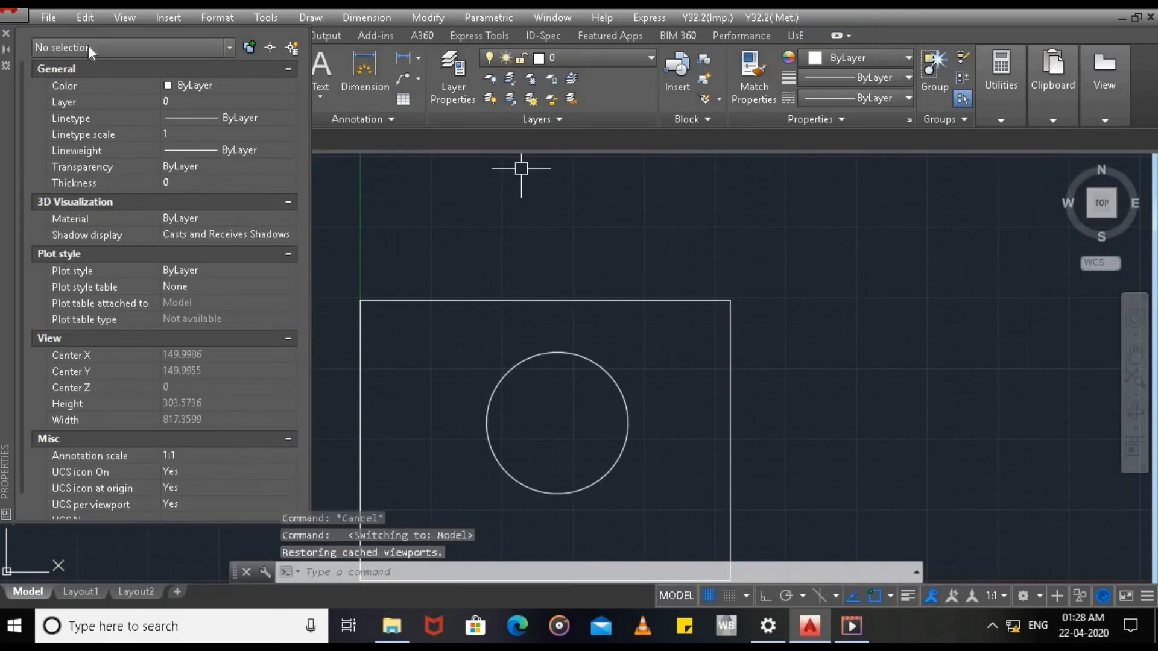
left_click(7, 35)
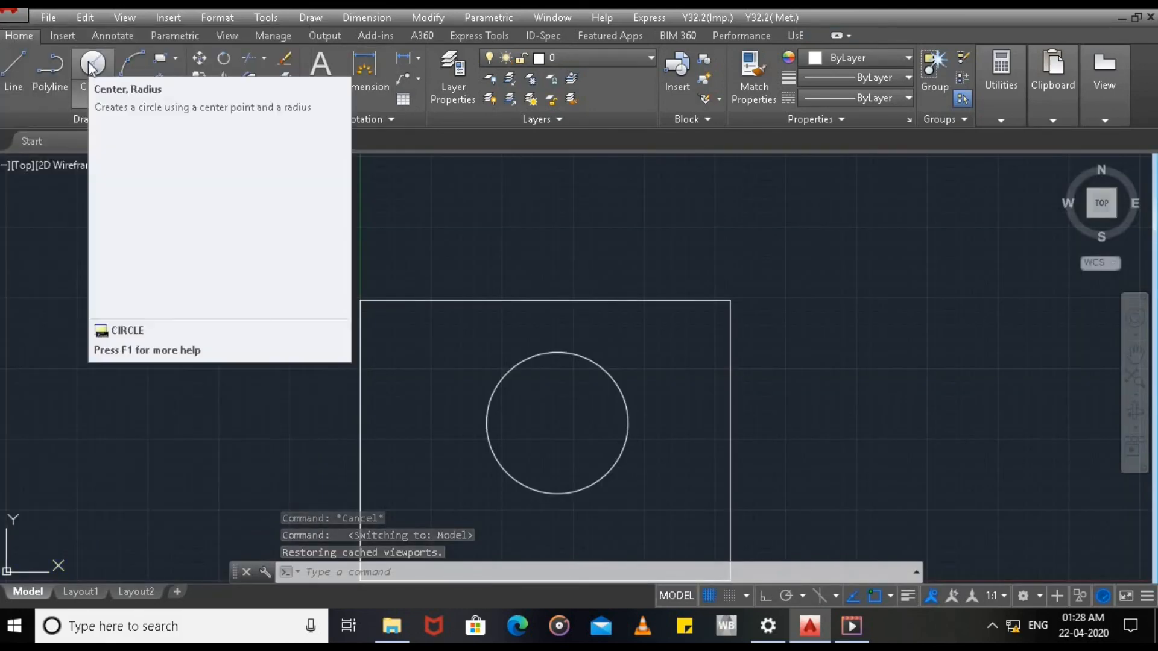
left_click(93, 66)
left_click(712, 370)
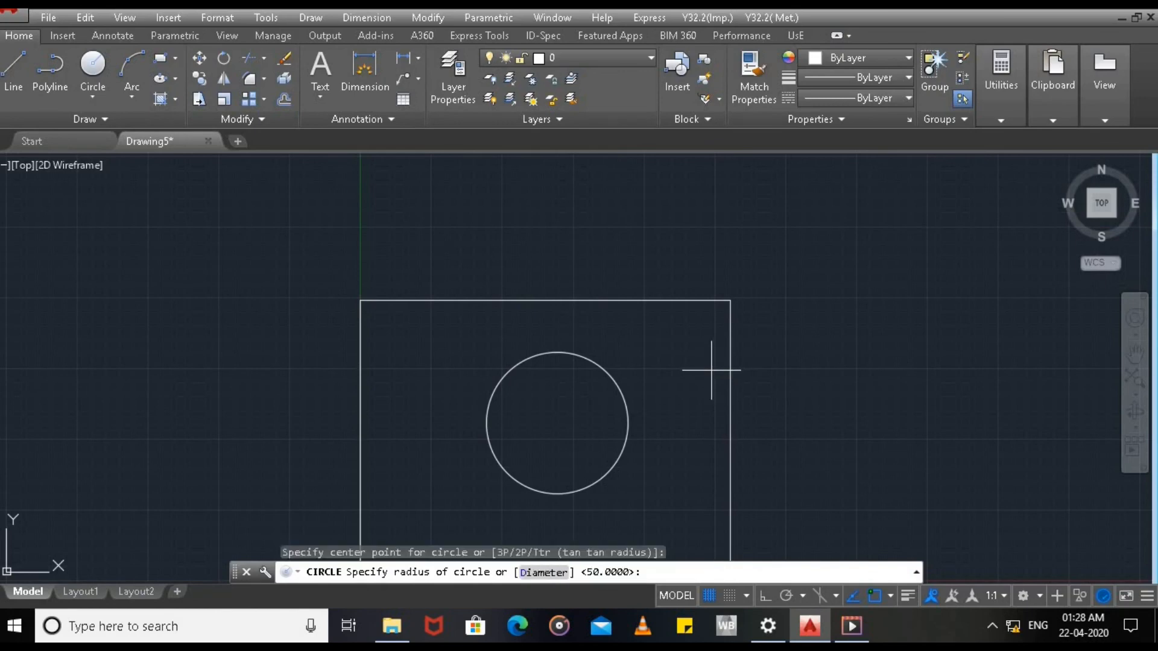
left_click(772, 378)
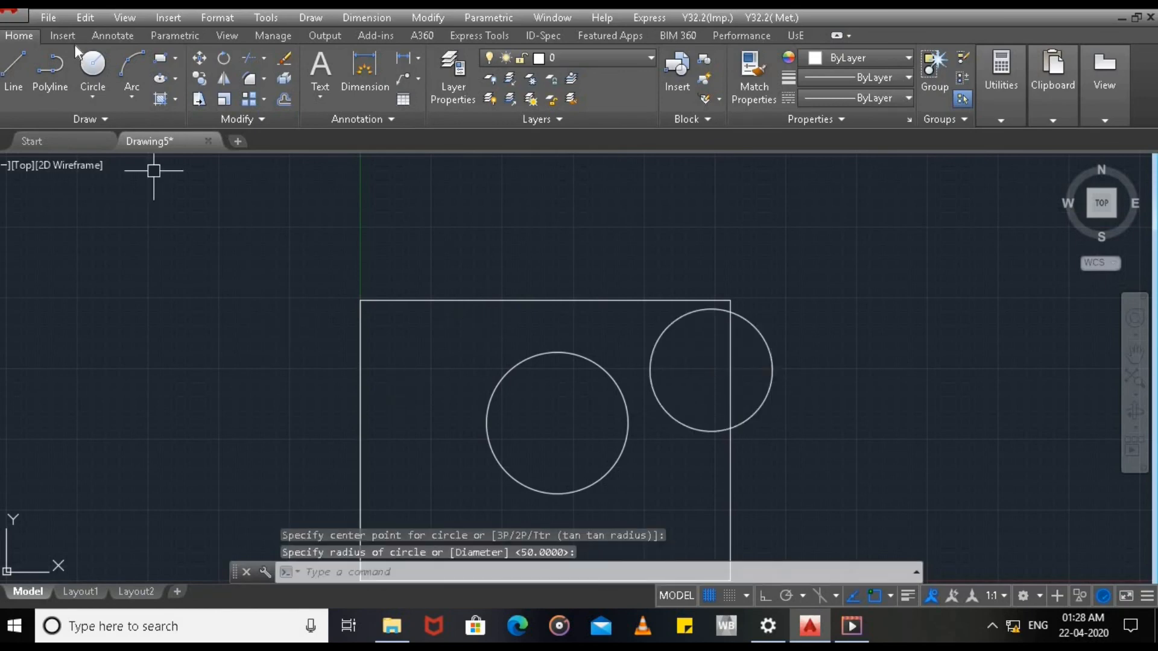
Step: Draw a larger circle overlapping the rectangle's left edge and the middle circle, and return to Layout1
left_click(96, 64)
left_click(412, 386)
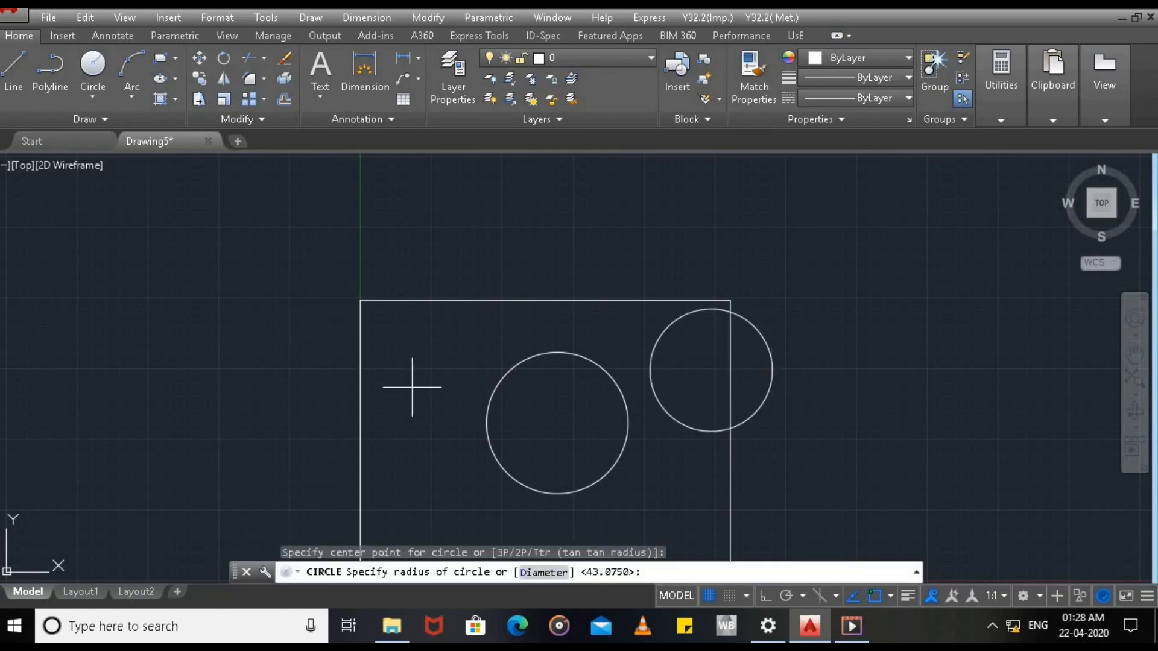
left_click(324, 345)
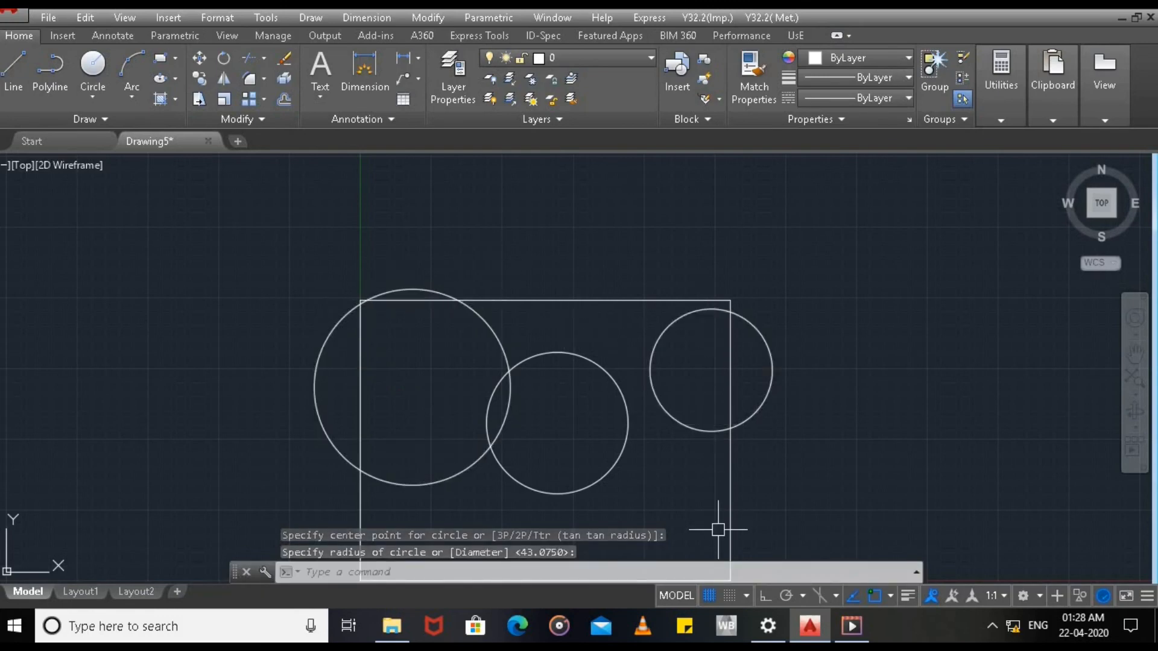
left_click(74, 593)
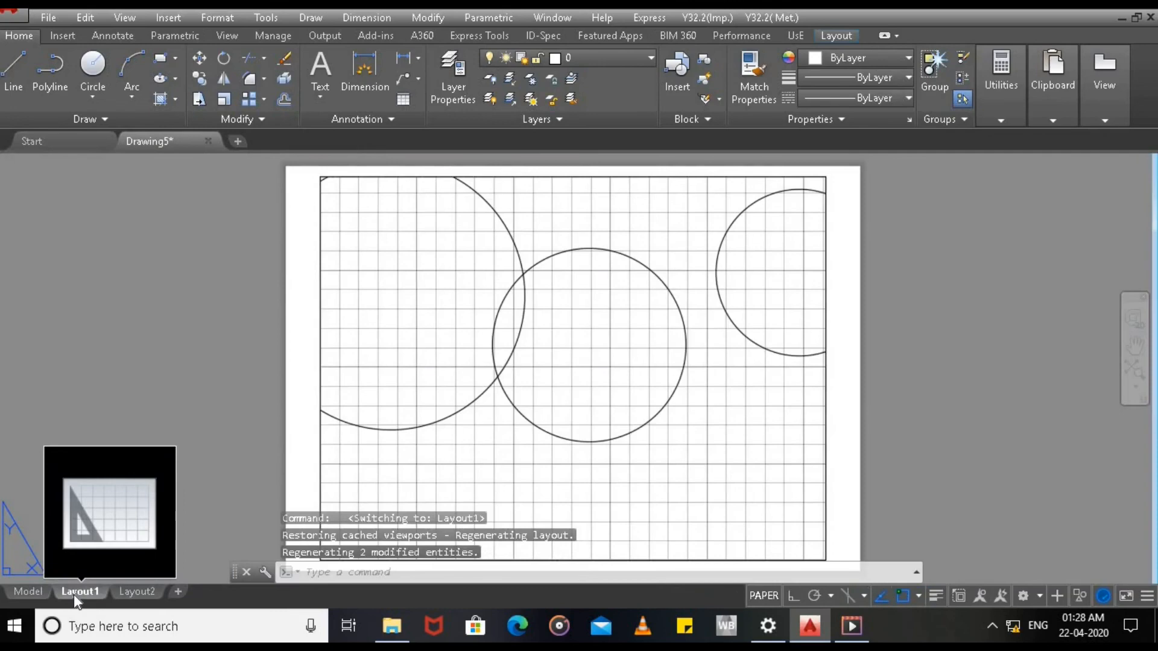